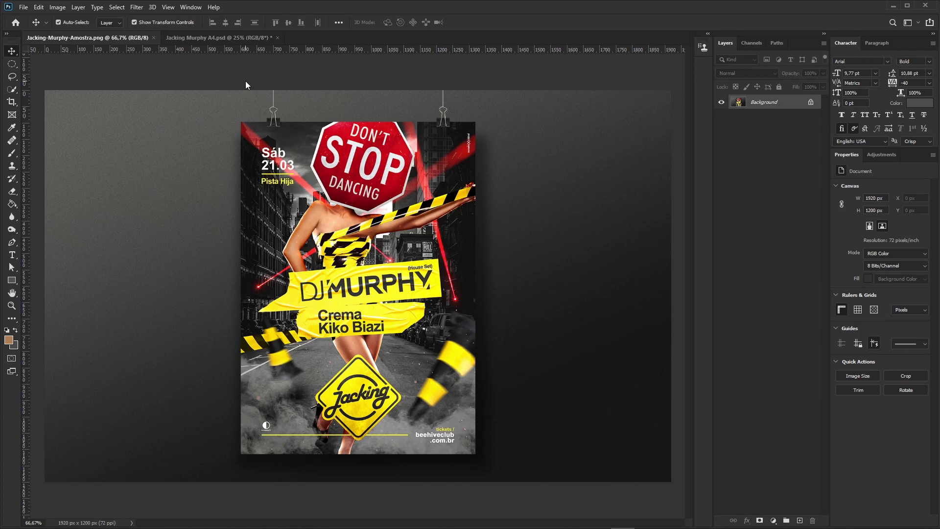
Step: Switch to Jacking Murphy A4.psd, then show the Background group and its street photo layer
click(221, 38)
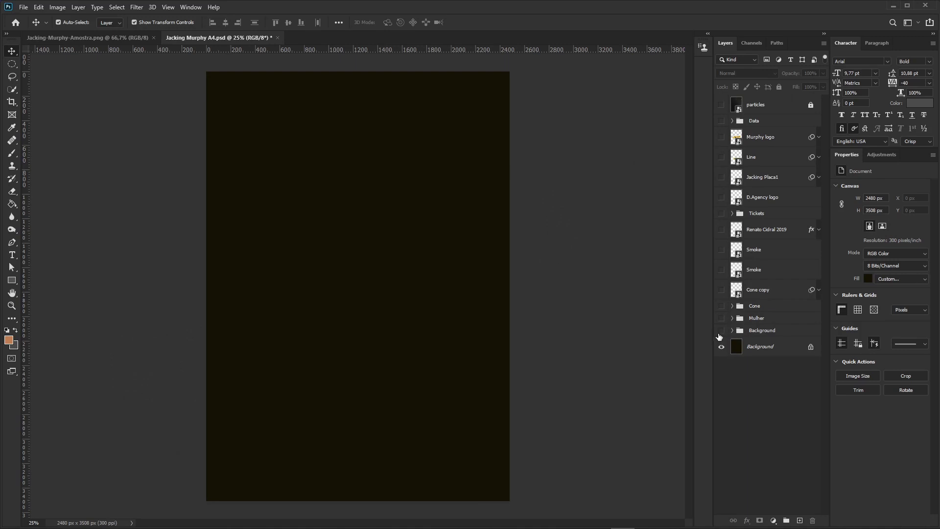
click(722, 331)
click(732, 331)
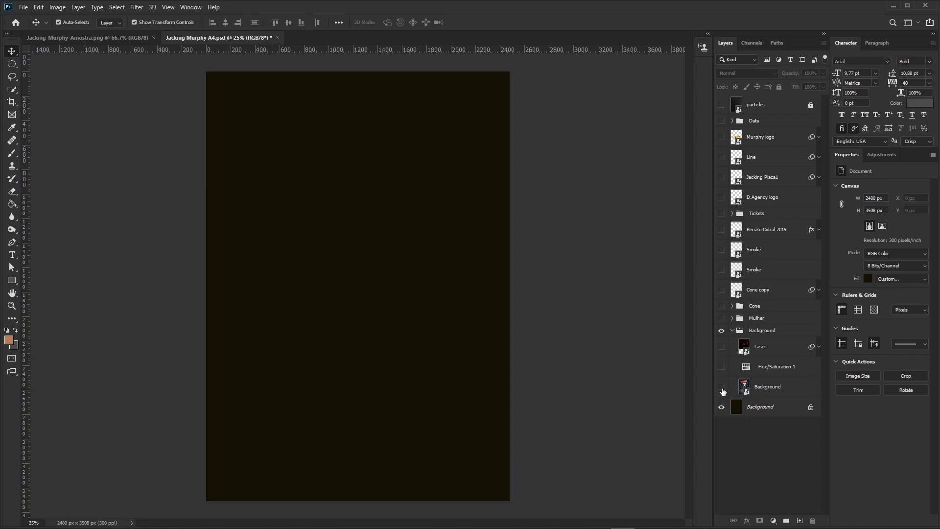
click(722, 388)
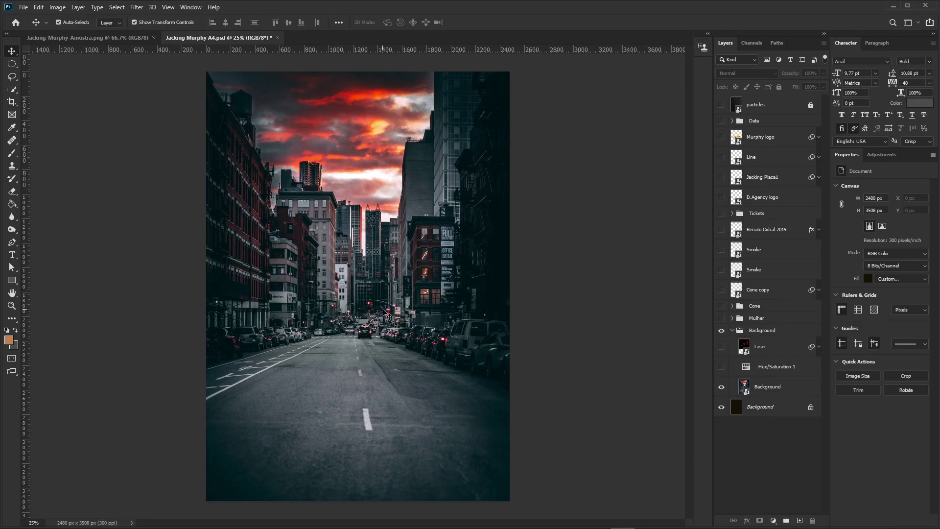
Step: Open the street photo smart object's contents to view the original image, and close it
click(772, 387)
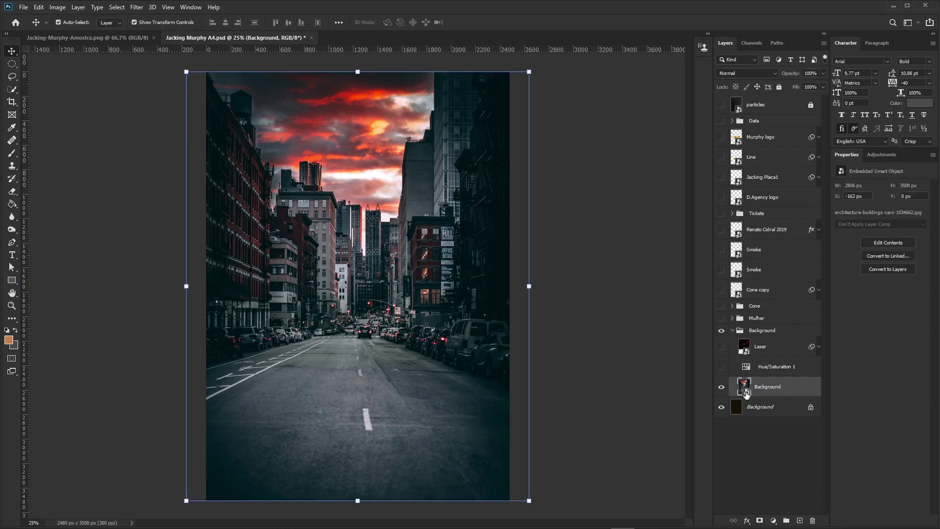
double_click(746, 396)
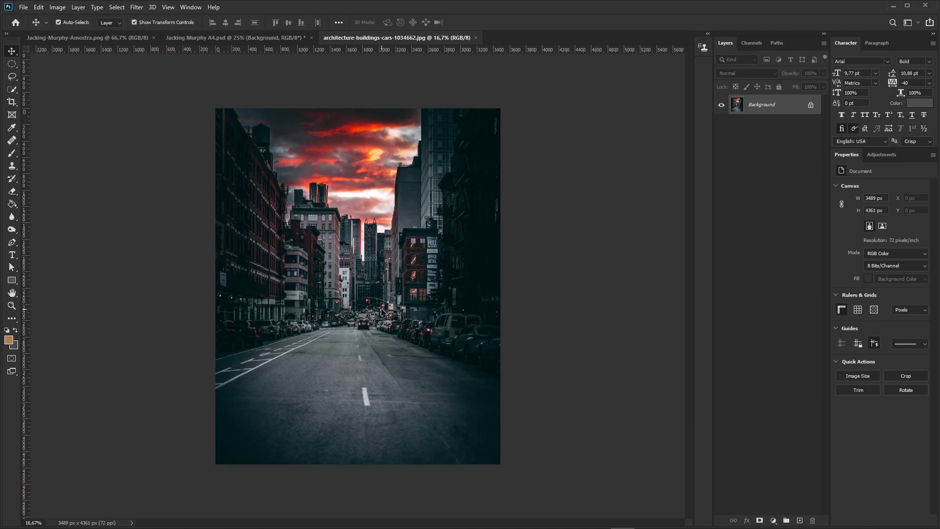
click(475, 38)
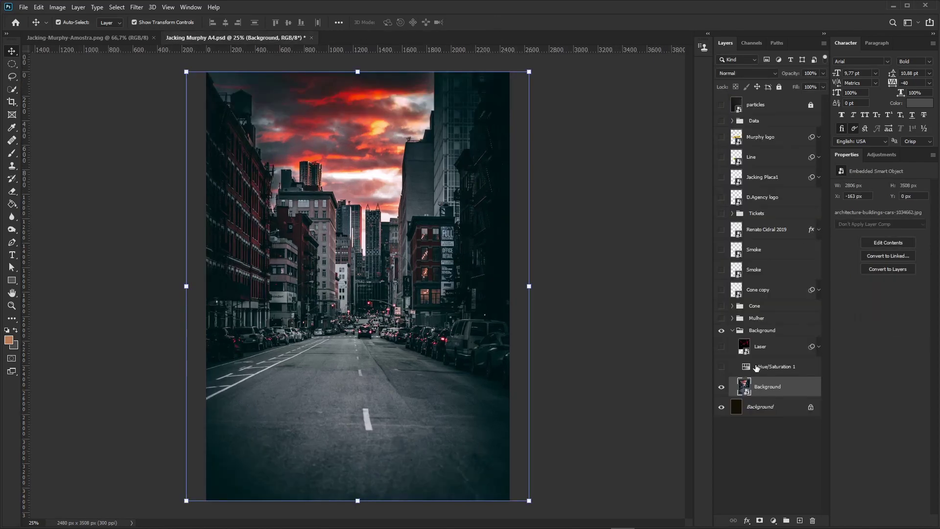
Step: Show the Hue/Saturation 1 adjustment and the Laser layer in the Background group
click(756, 367)
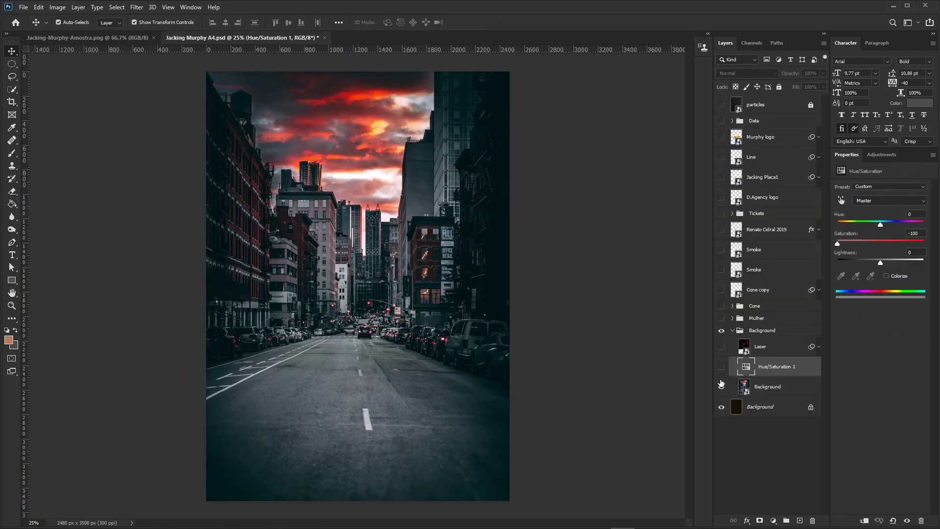
click(721, 366)
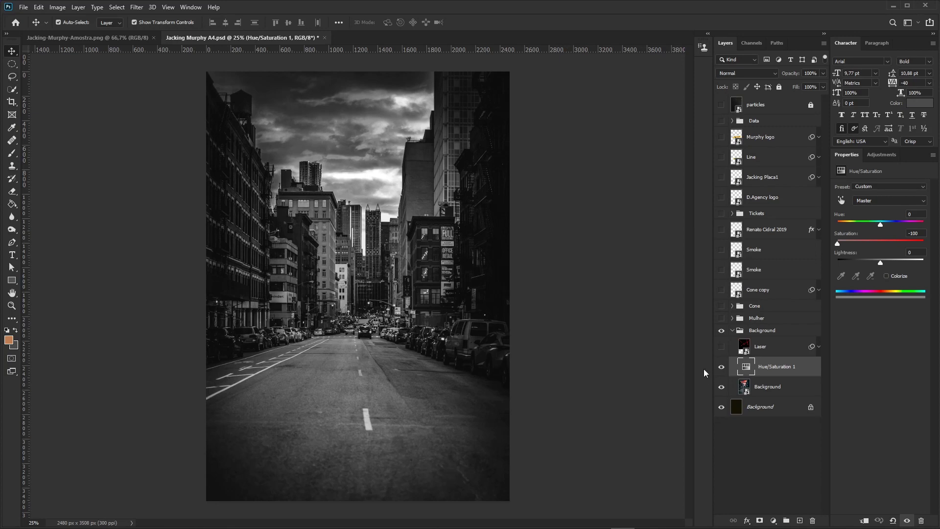
click(721, 346)
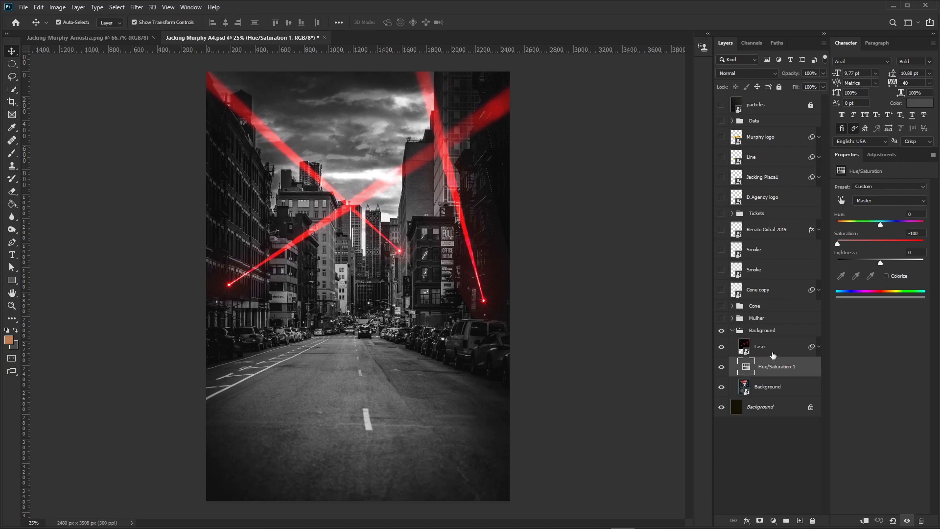
Step: Examine the Laser layer up close with its Levels smart filter off and back on
click(772, 355)
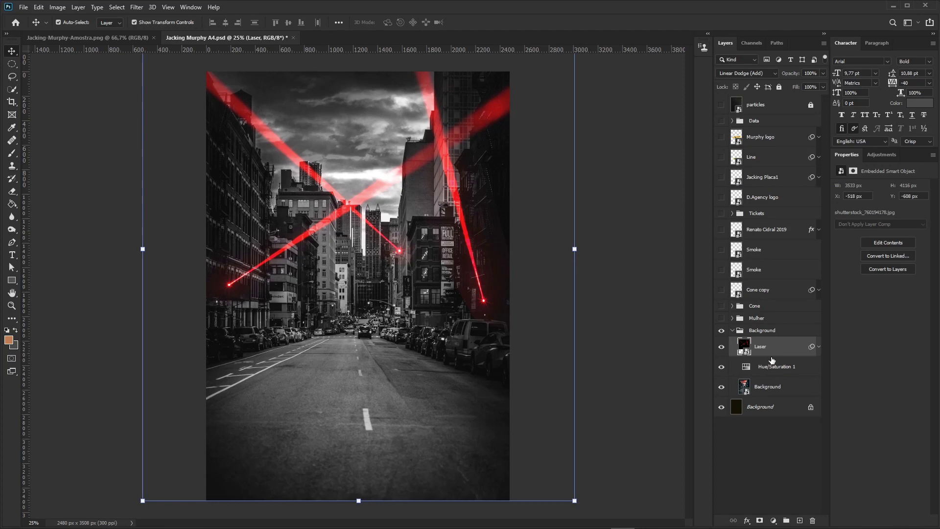
click(817, 348)
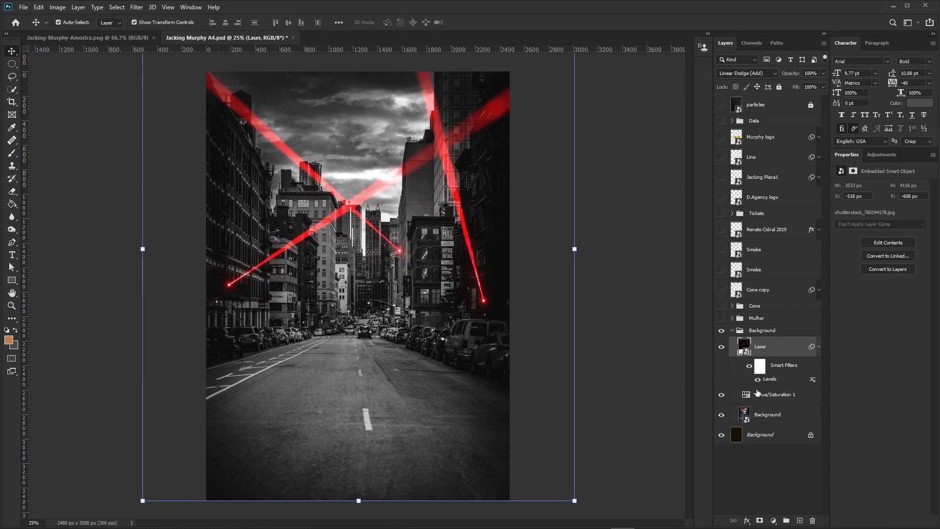
click(757, 379)
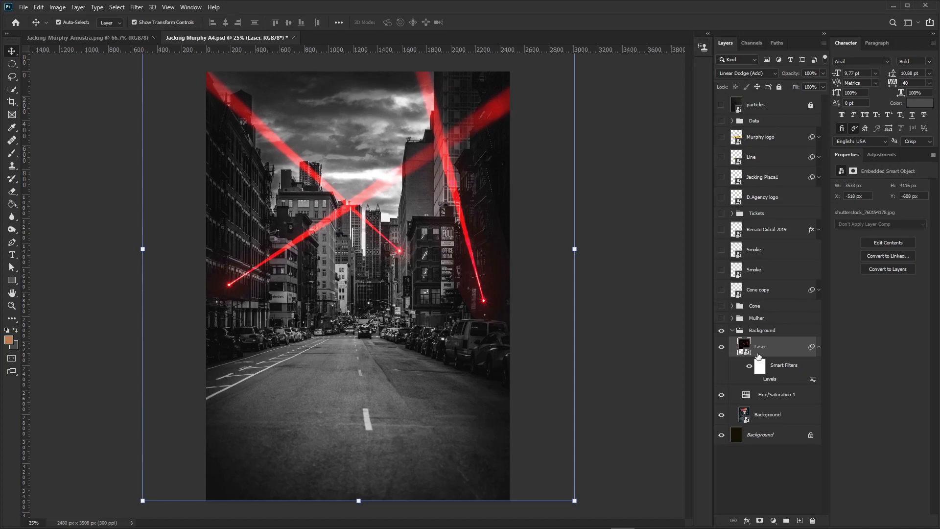
click(744, 352)
key(ctrl+plus)
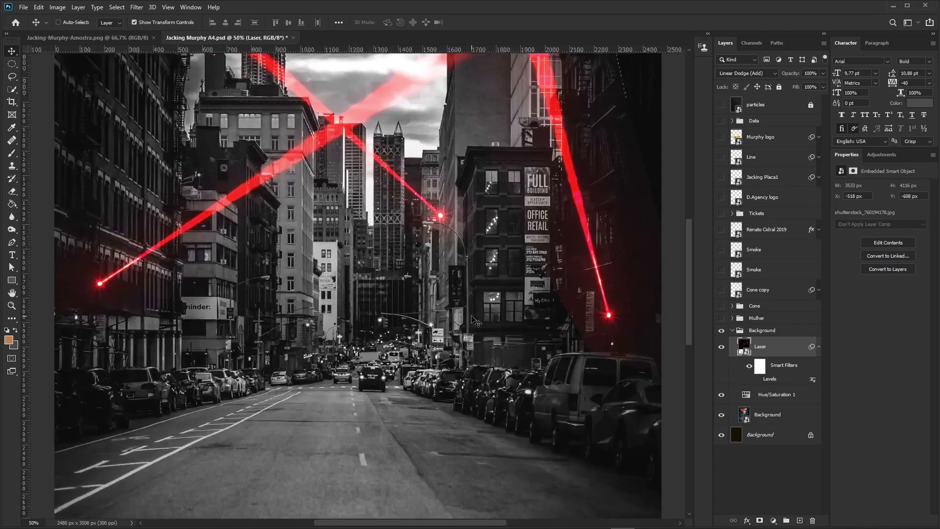
drag(483, 343, 435, 355)
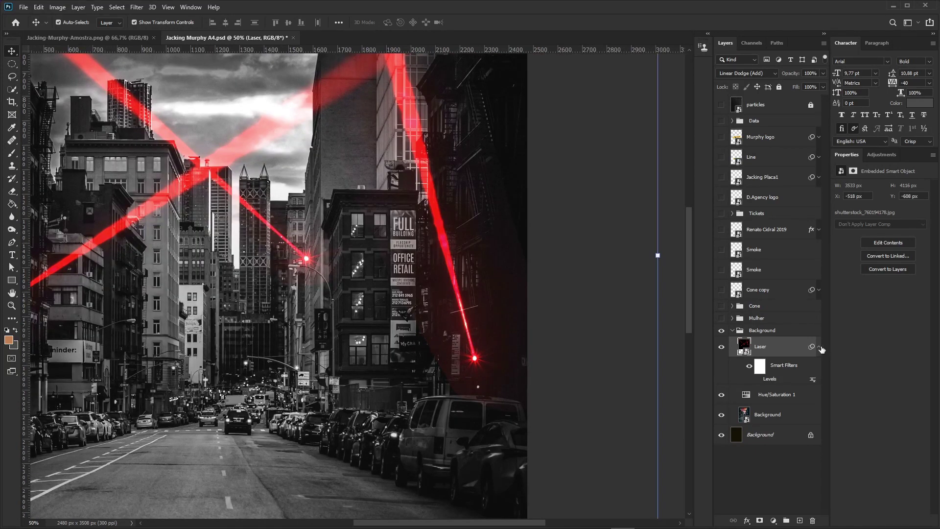
click(758, 380)
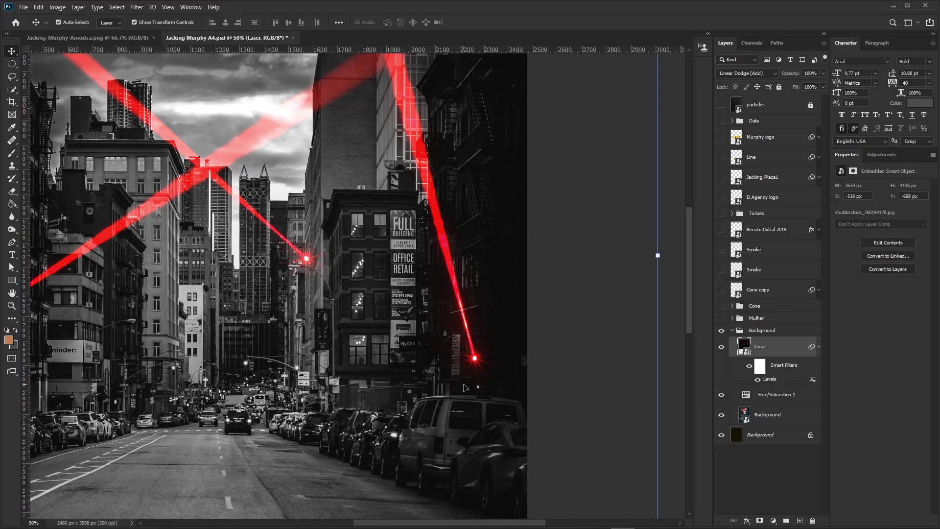
scroll(464, 388, down, 5)
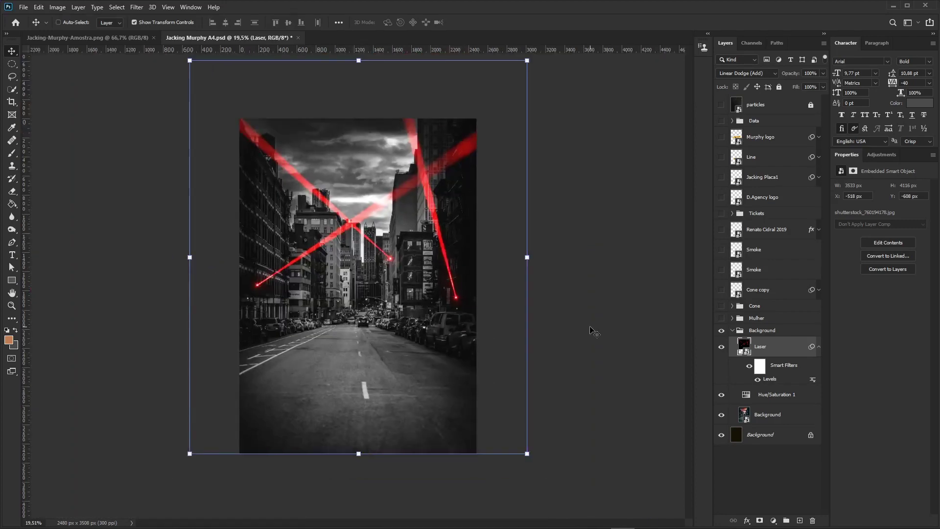
click(543, 311)
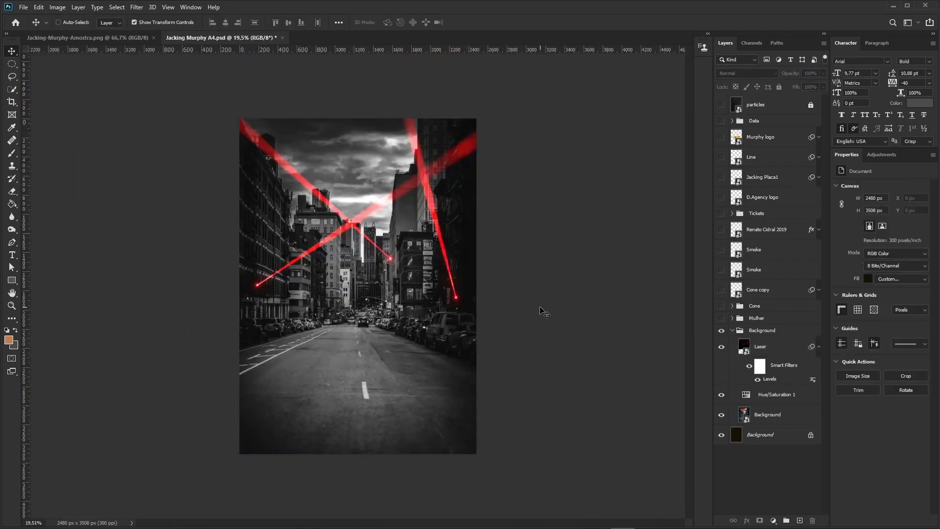
scroll(543, 312, up, 2)
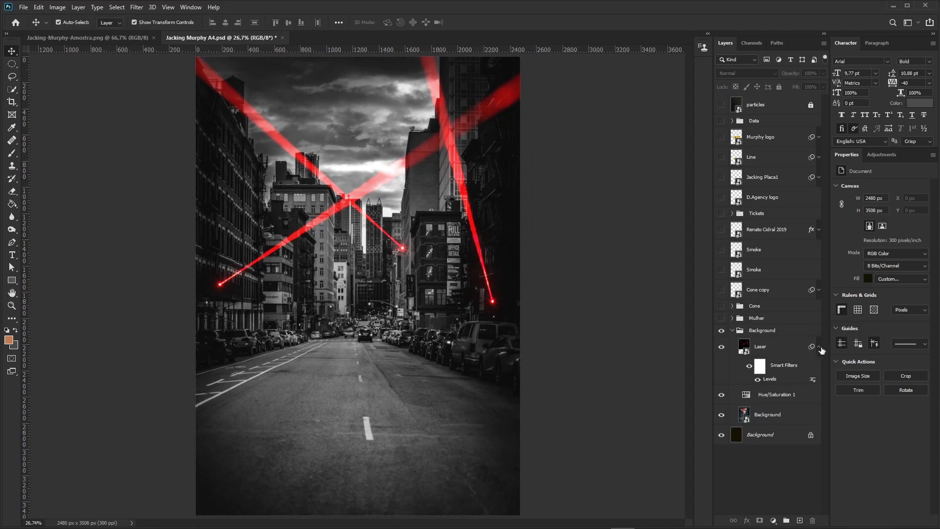
click(820, 348)
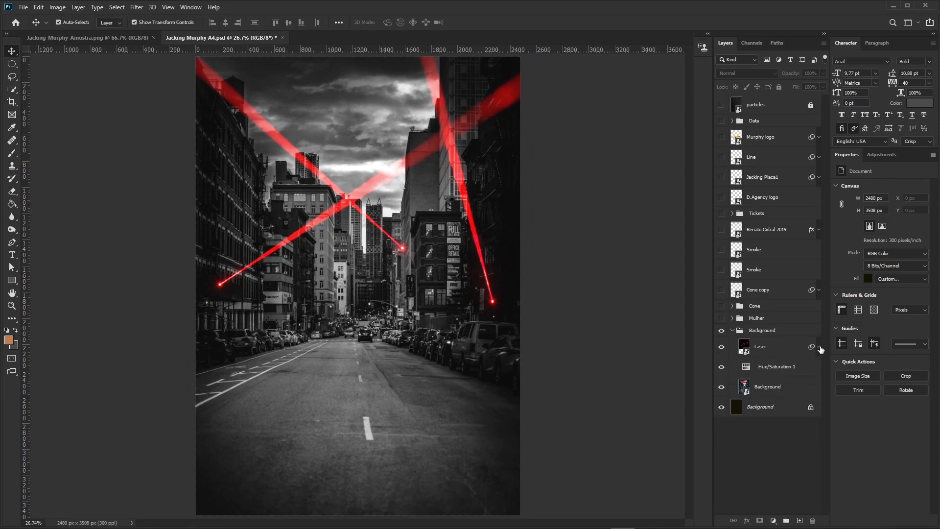
Step: Collapse the Background group, expand and show the Mulher group, and make its woman photo layer visible
click(732, 331)
click(722, 319)
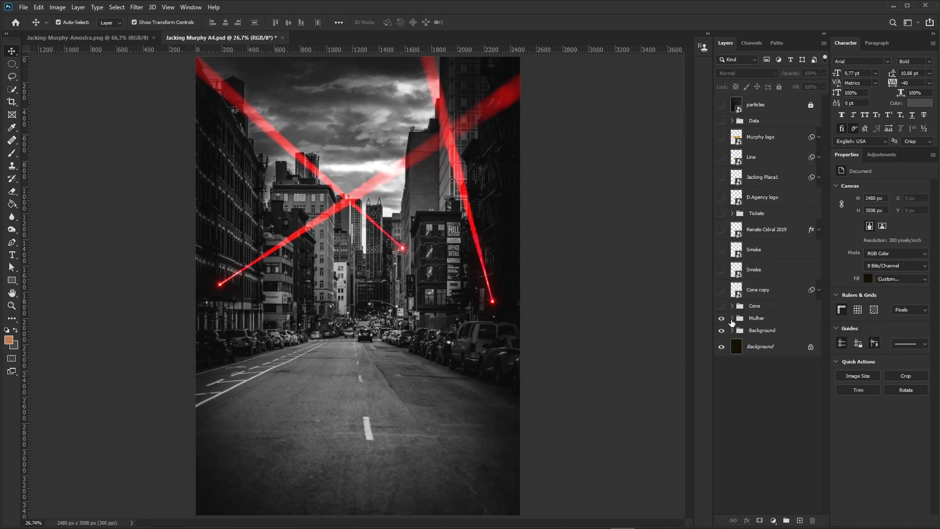
click(732, 318)
click(719, 334)
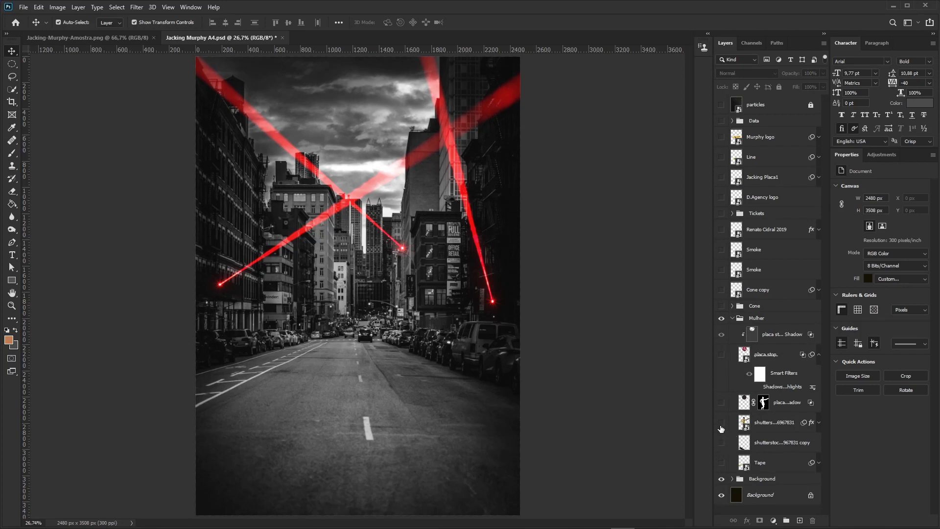
click(721, 425)
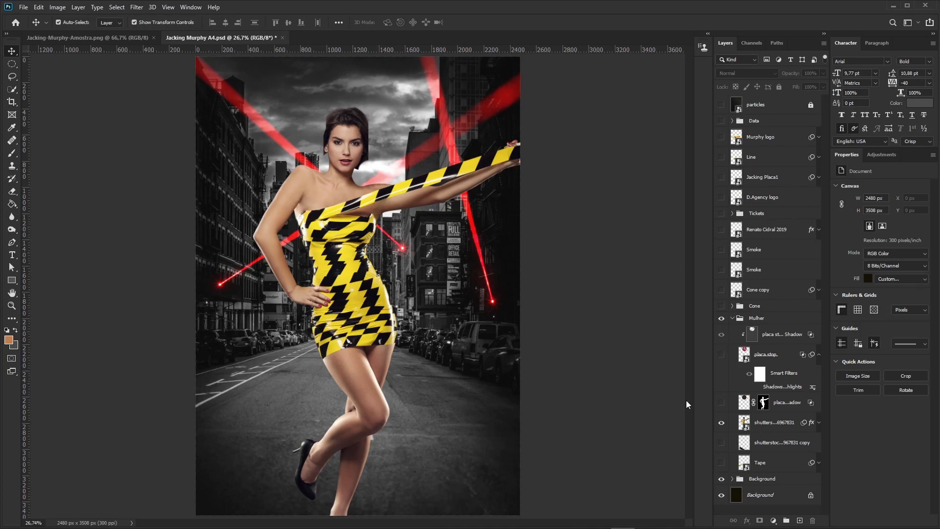
Step: Open the woman photo's smart object and show the Layer 0 copy cutout in place of Group 1
double_click(745, 428)
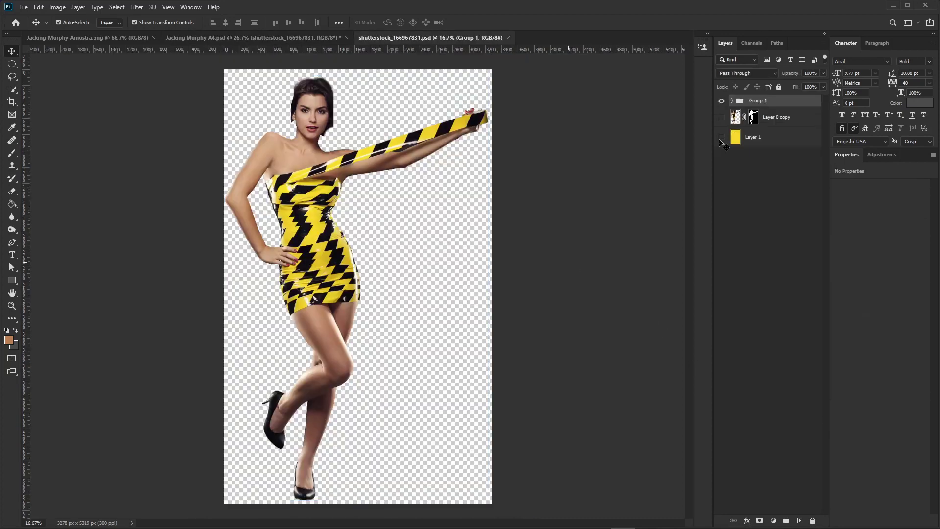
click(724, 149)
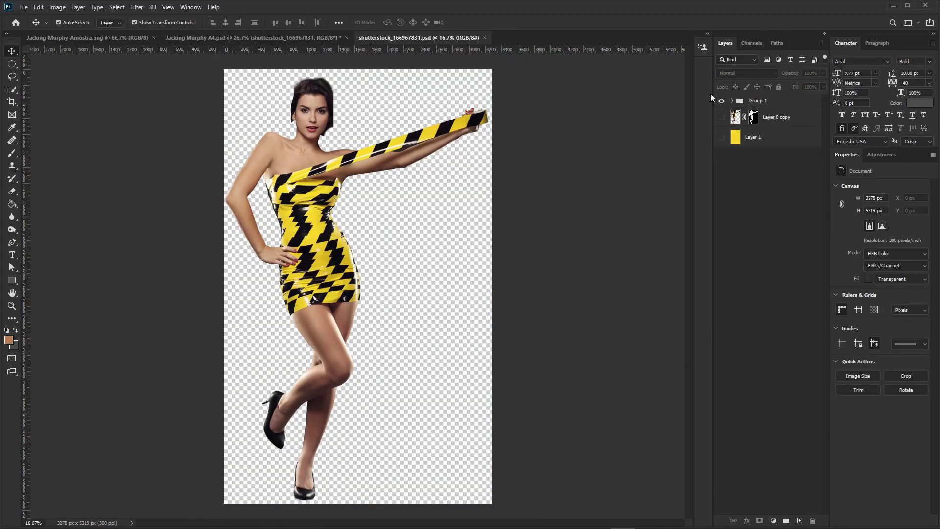
click(721, 101)
click(722, 117)
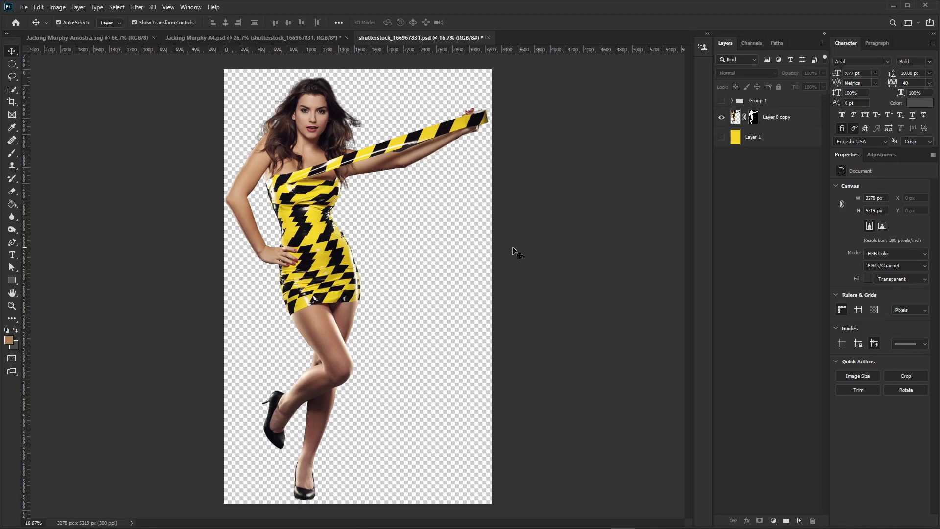
key(ctrl+plus)
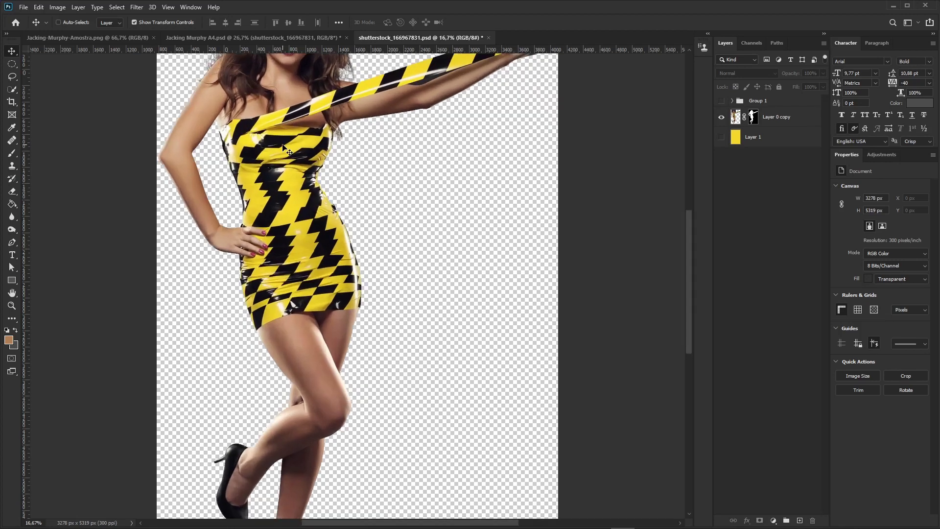
key(ctrl+plus)
drag(286, 195, 416, 383)
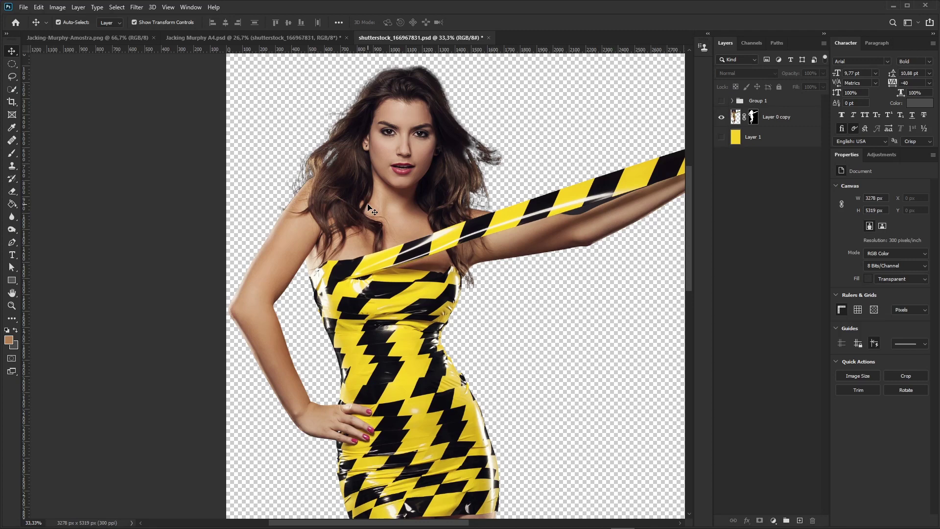
Step: Show the yellow Layer 1 backdrop and swap the Layer 0 copy cutout for Group 1
click(721, 138)
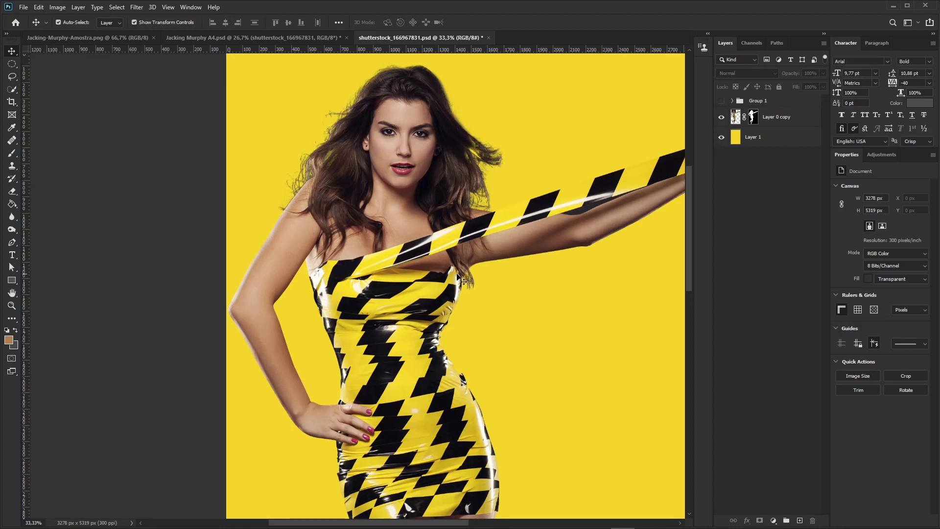
click(721, 117)
click(721, 100)
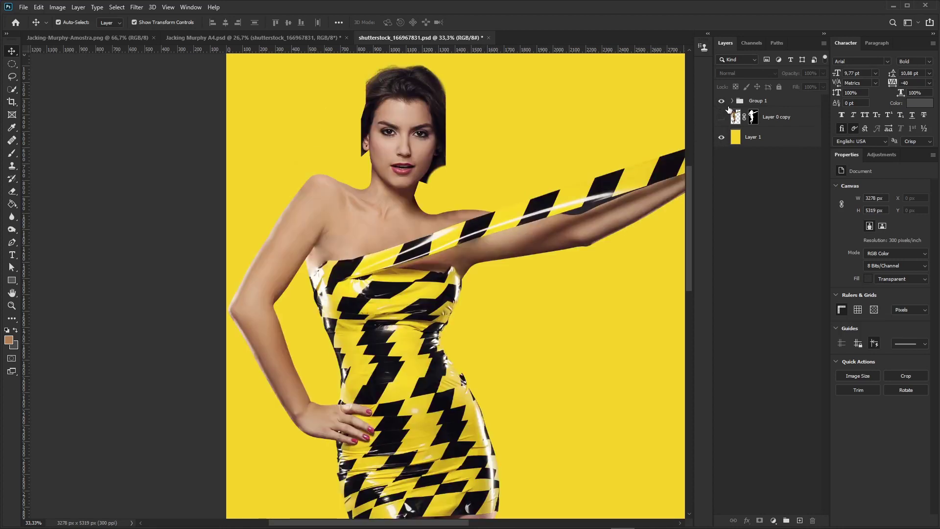
Step: Expand Group 1 and show Layer 0 copy beneath it, toggling the group's visibility off and on to compare
click(732, 101)
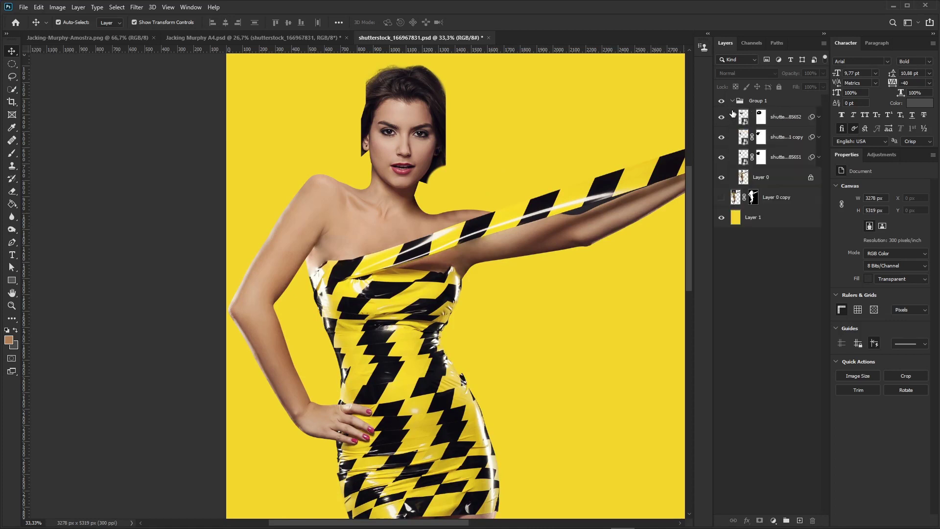
click(721, 197)
click(722, 101)
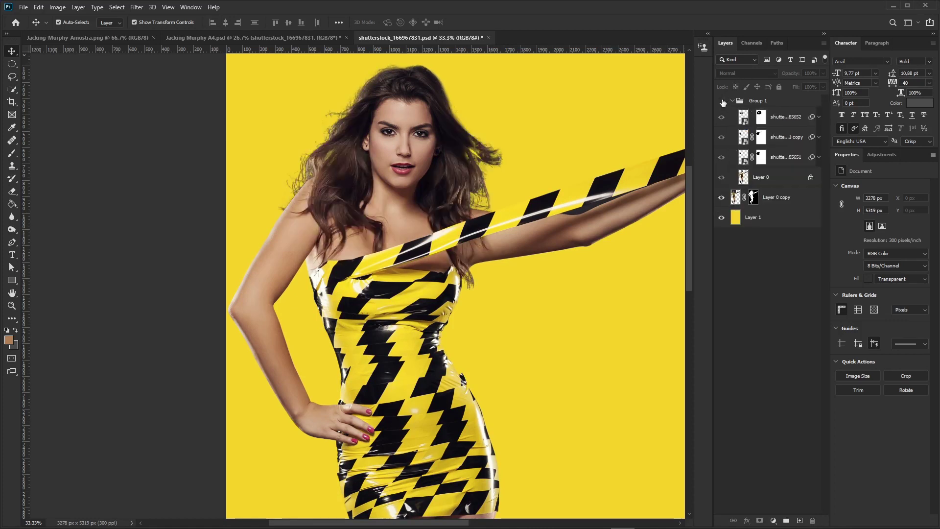
click(722, 101)
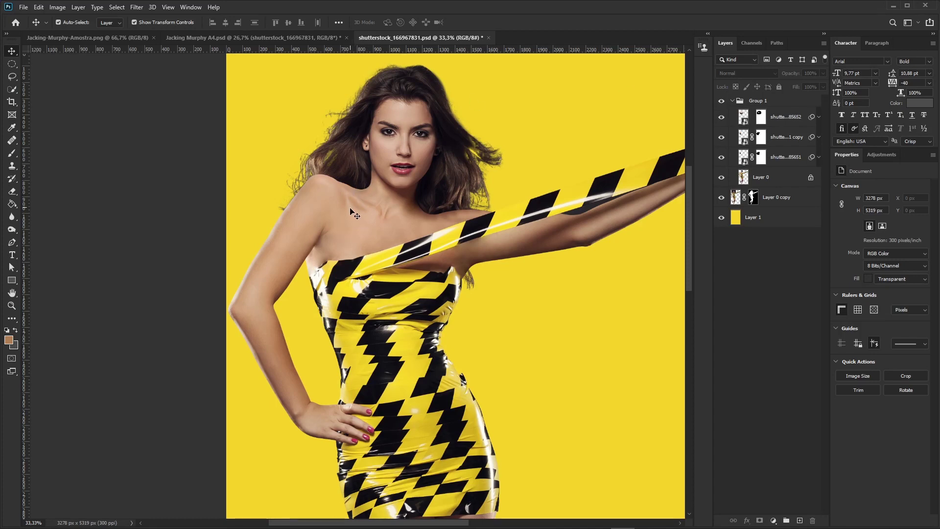
Step: Open the contents of the topmost smart object in Group 1 to view its source image, and close it
click(781, 118)
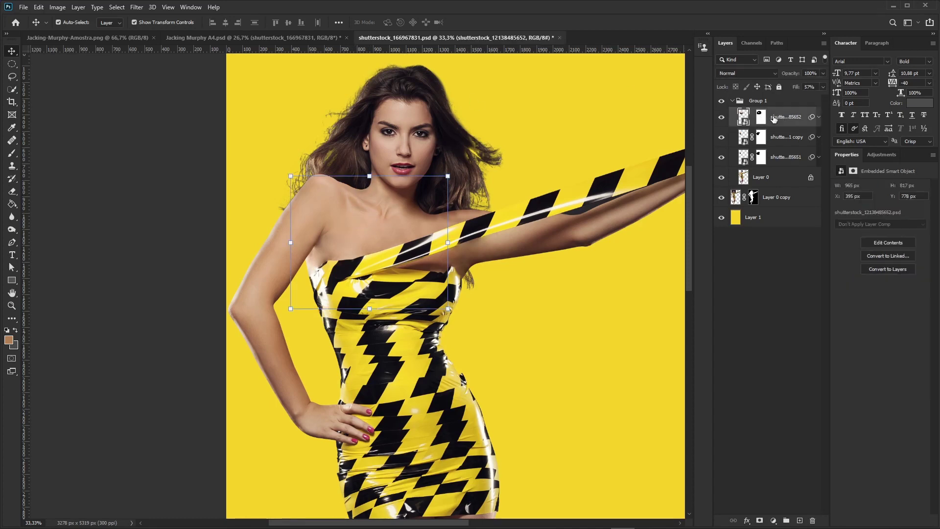
double_click(744, 120)
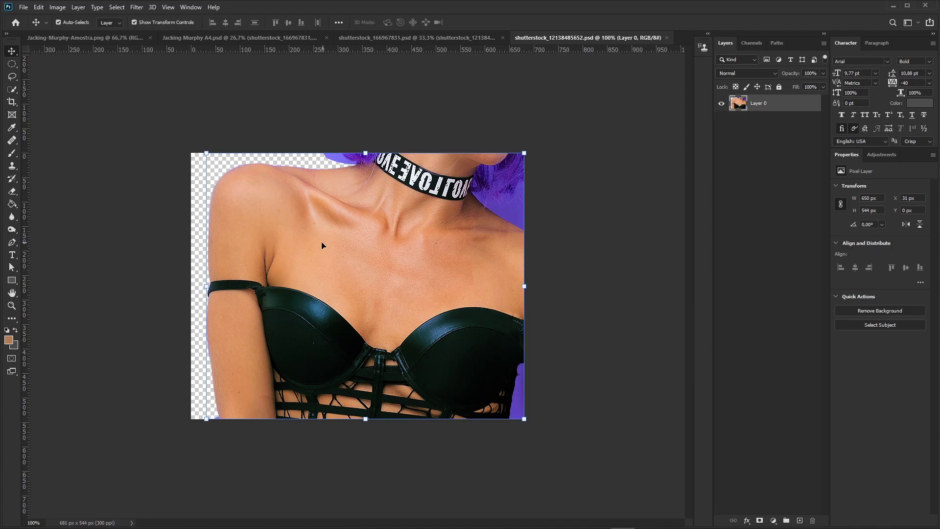
click(667, 38)
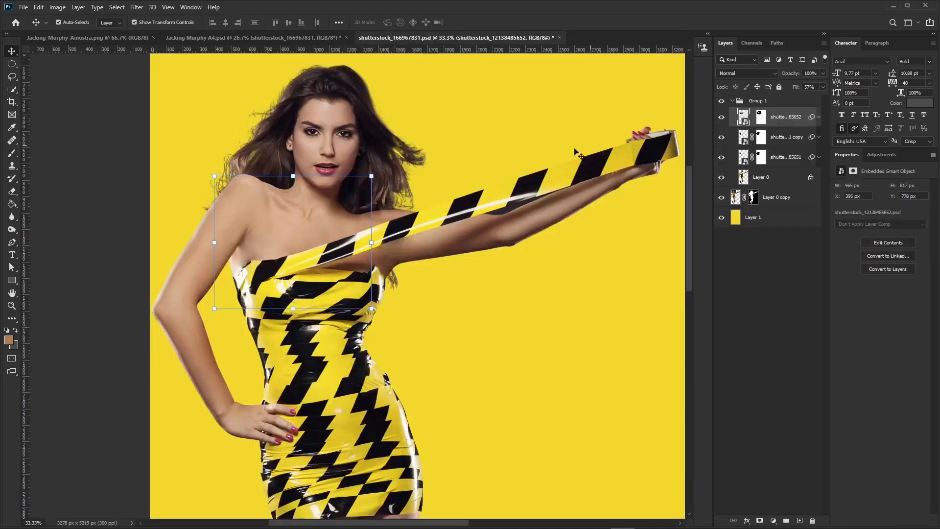
Step: Hide the three shutterstock smart objects in Group 1, and toggle Layer 0 off and on to compare
click(721, 118)
click(722, 137)
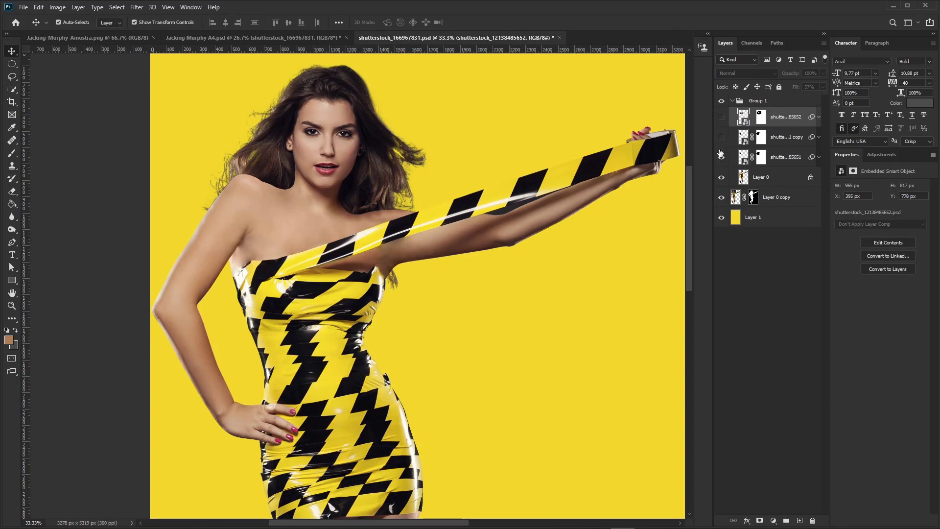
click(722, 157)
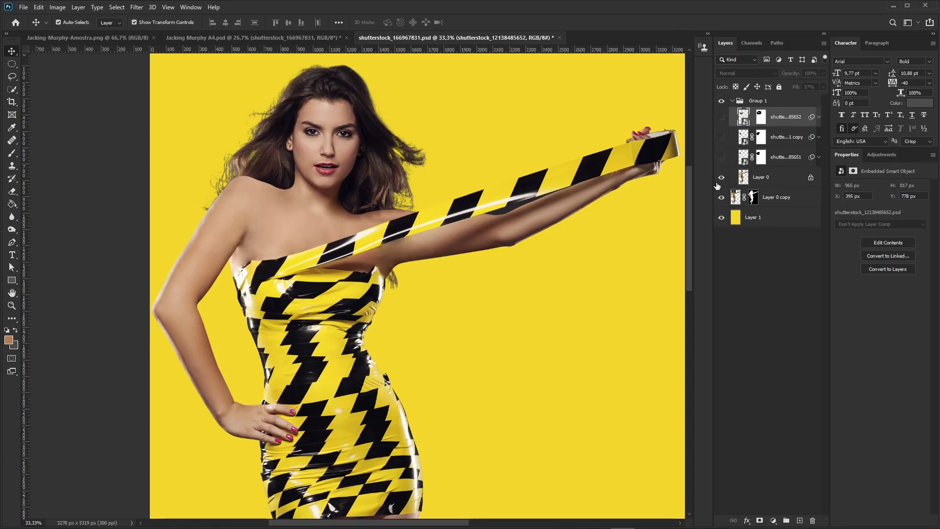
click(721, 178)
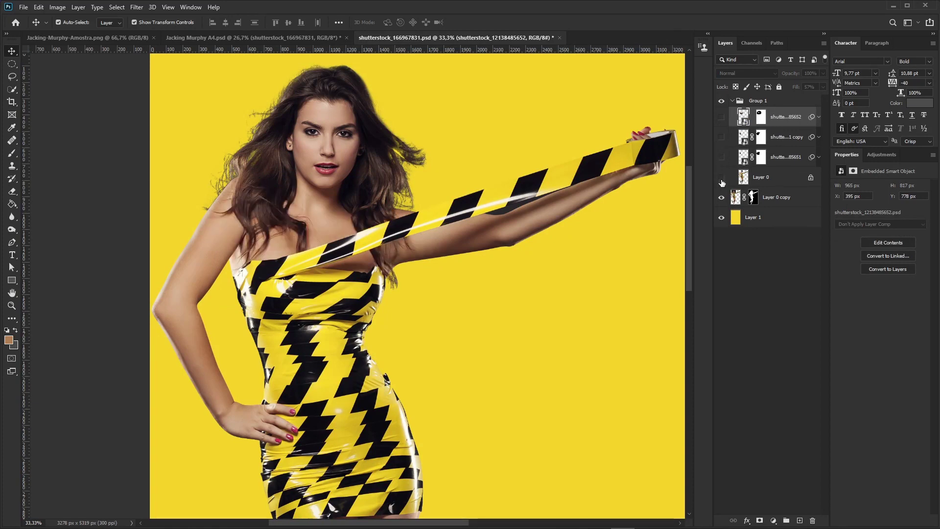
click(753, 179)
click(721, 179)
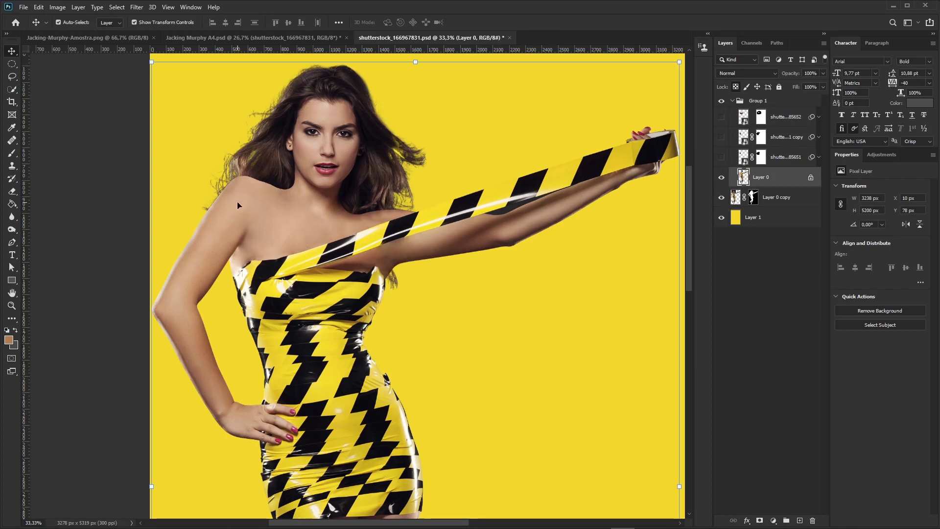
Step: Show Group 1's three masked shutterstock smart objects again one at a time above Layer 0, from lowest to highest
click(721, 157)
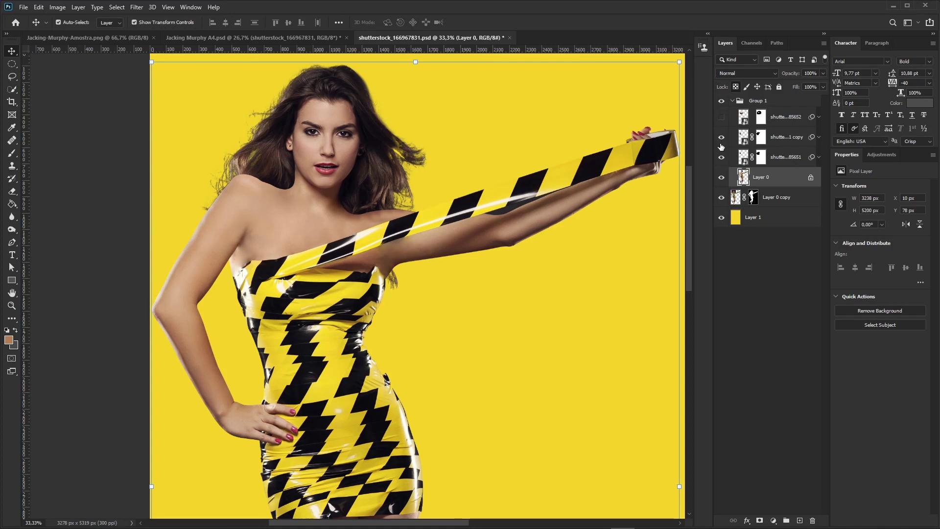
click(721, 139)
click(721, 137)
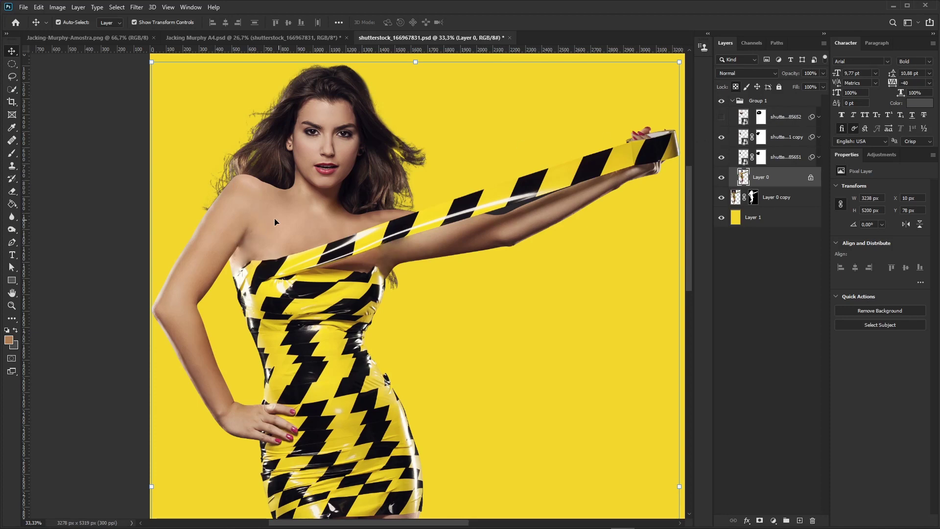
click(721, 116)
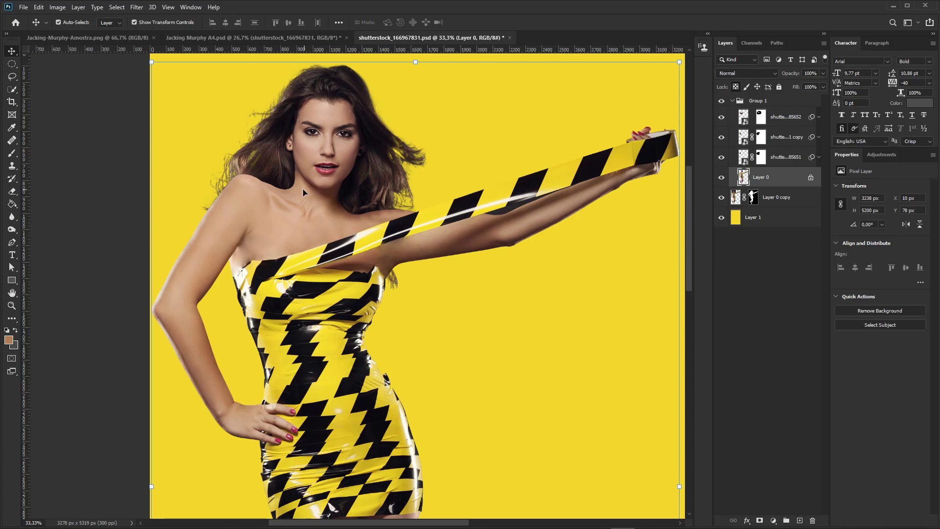
Step: Collapse Group 1 and hide Layer 0 copy to view the short-haired cutout, and close the woman's smart object document
click(732, 103)
click(732, 101)
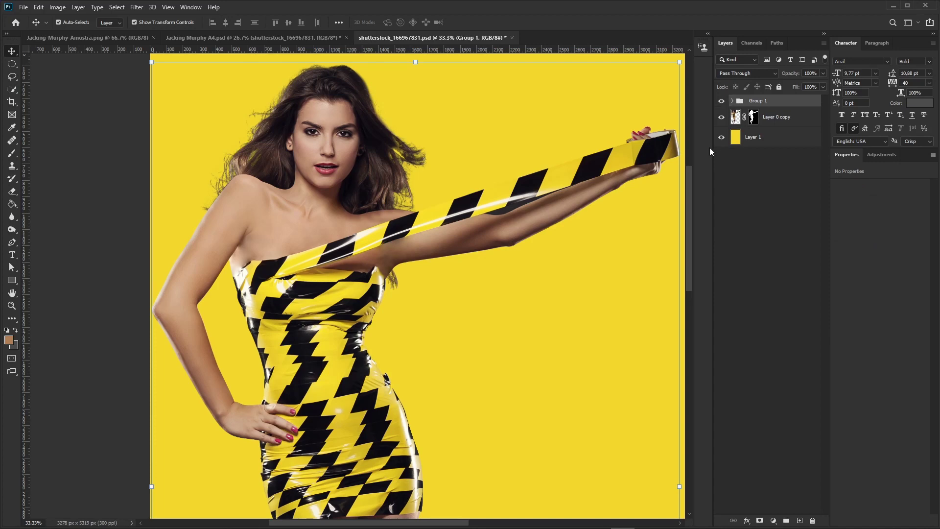
click(722, 118)
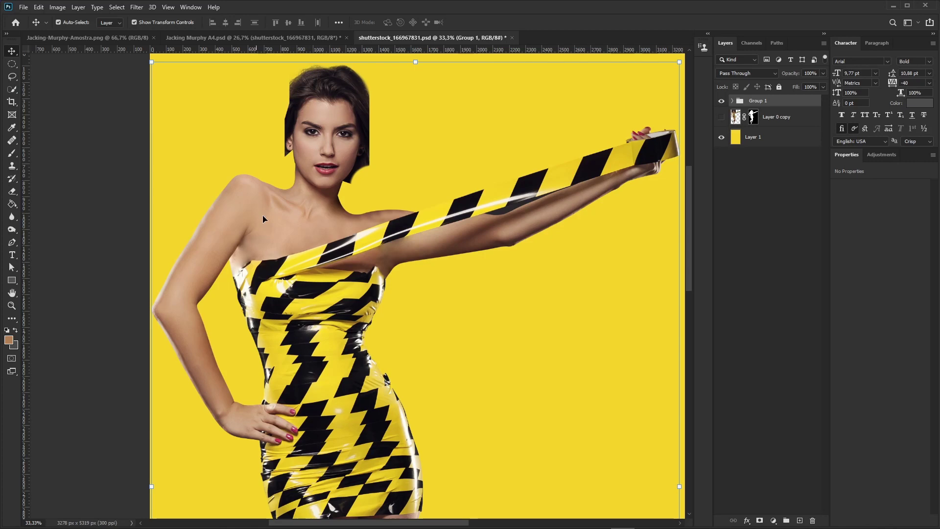
click(512, 39)
click(479, 204)
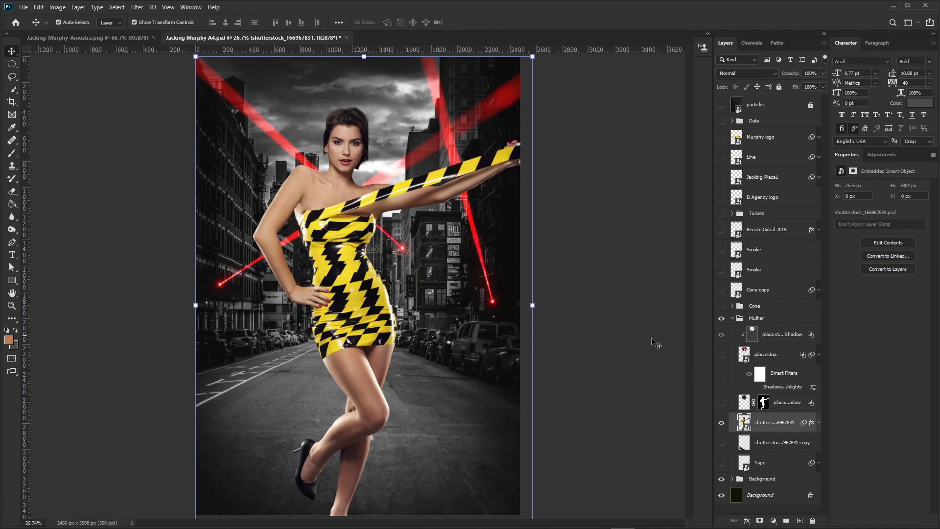
Step: Expand the woman layer's effects and smart filters, and enable Selective Color and Shadows/Highlights
click(819, 428)
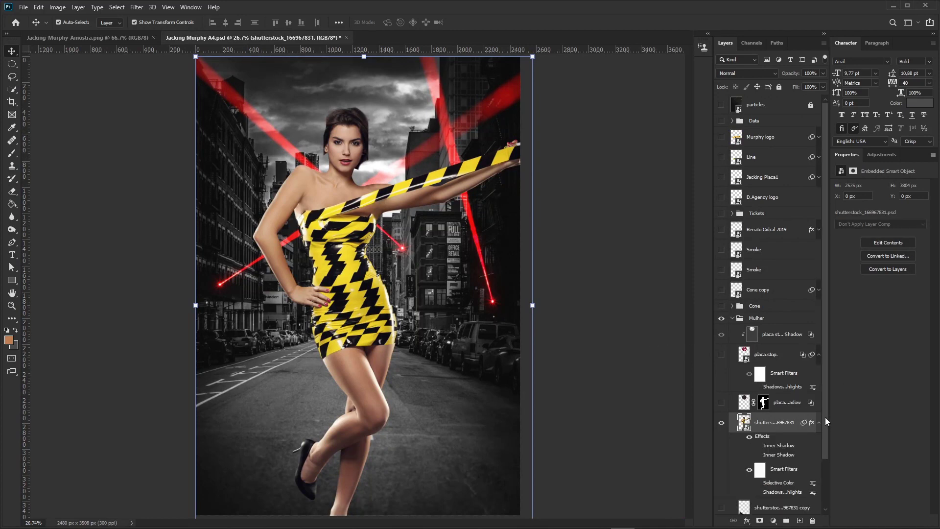
scroll(829, 422, down, 1)
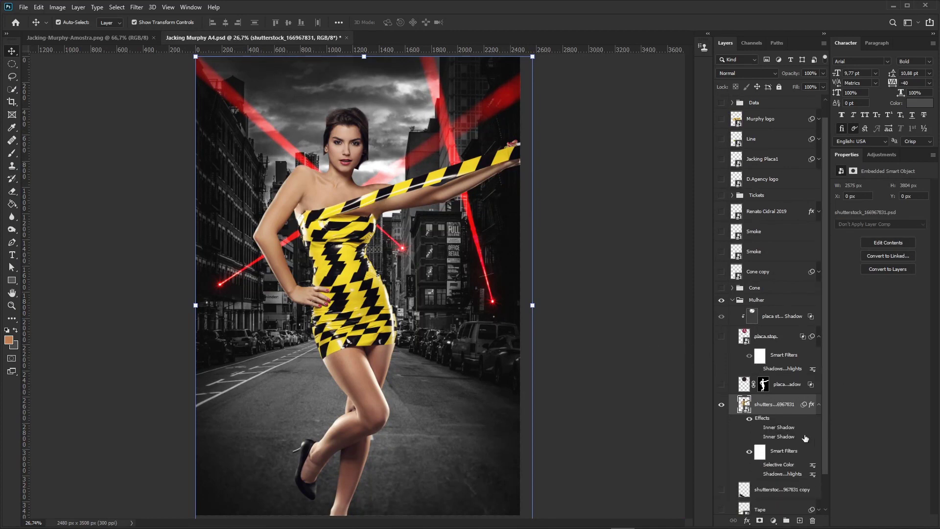
click(757, 464)
Step: Enable both Inner Shadow effects on the woman layer, toggling them to compare, and collapse its effects list
click(758, 436)
click(758, 437)
click(758, 437)
click(757, 427)
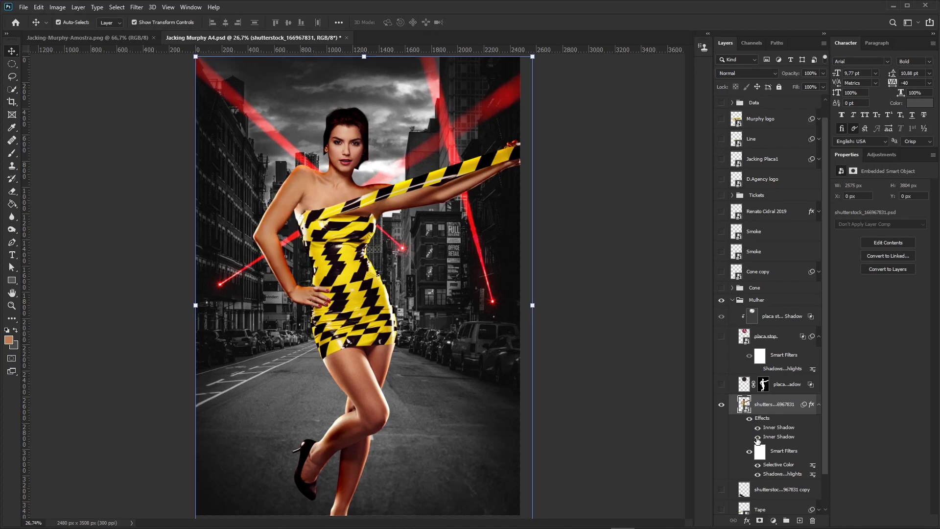
click(757, 428)
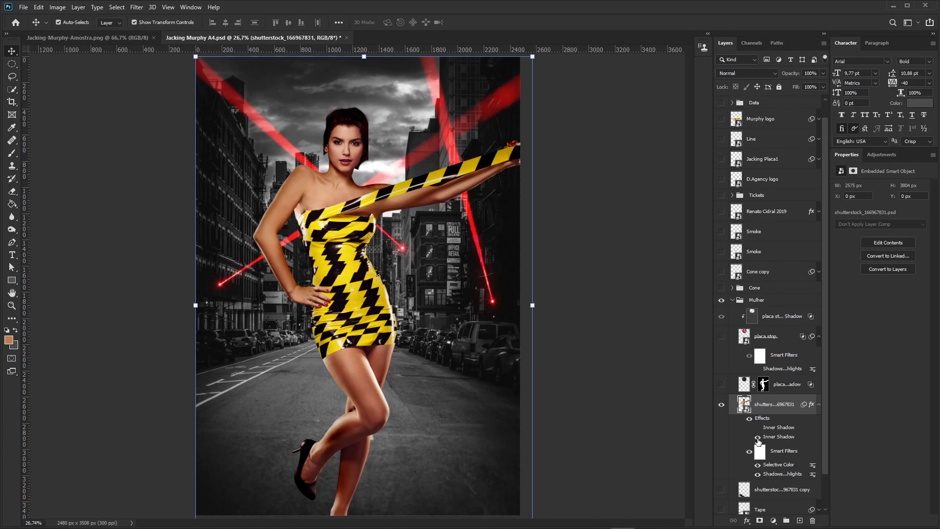
click(757, 428)
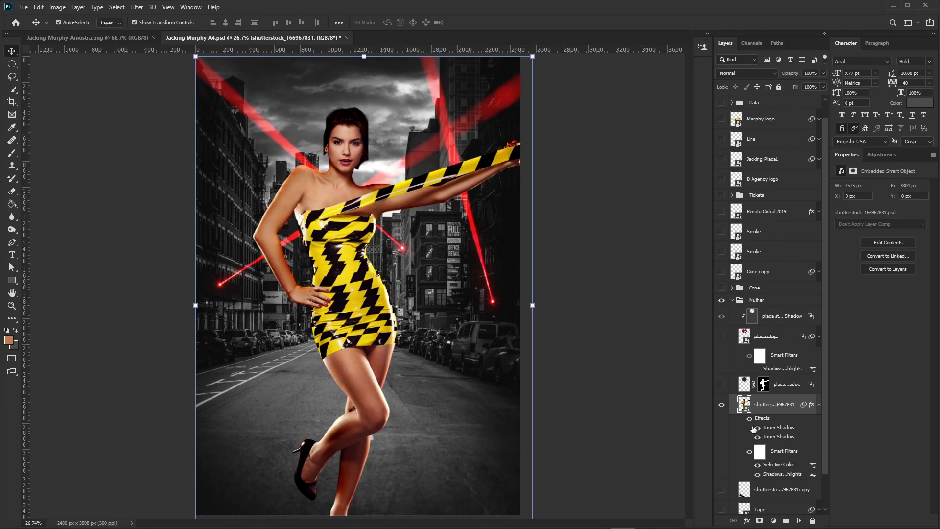
click(818, 404)
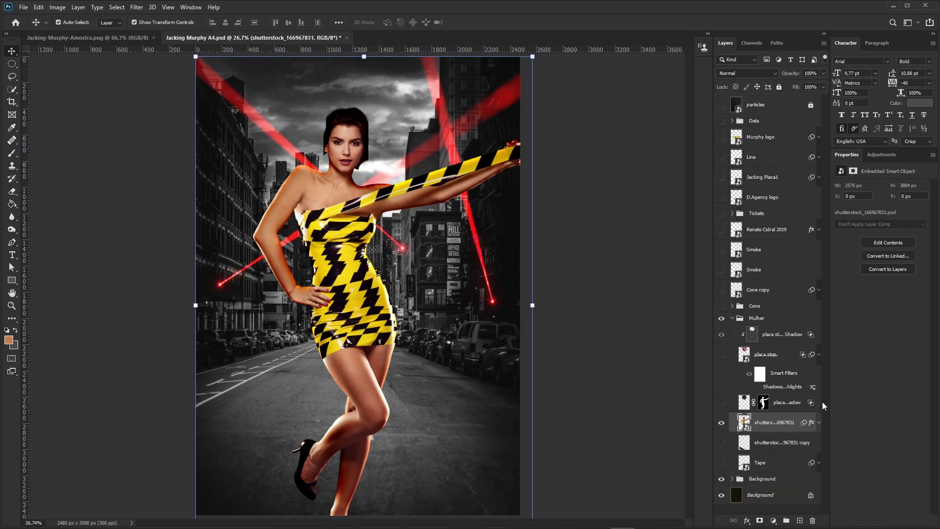
Step: Show the placa stop sign layer in the Mulher group and open its smart object contents
click(721, 354)
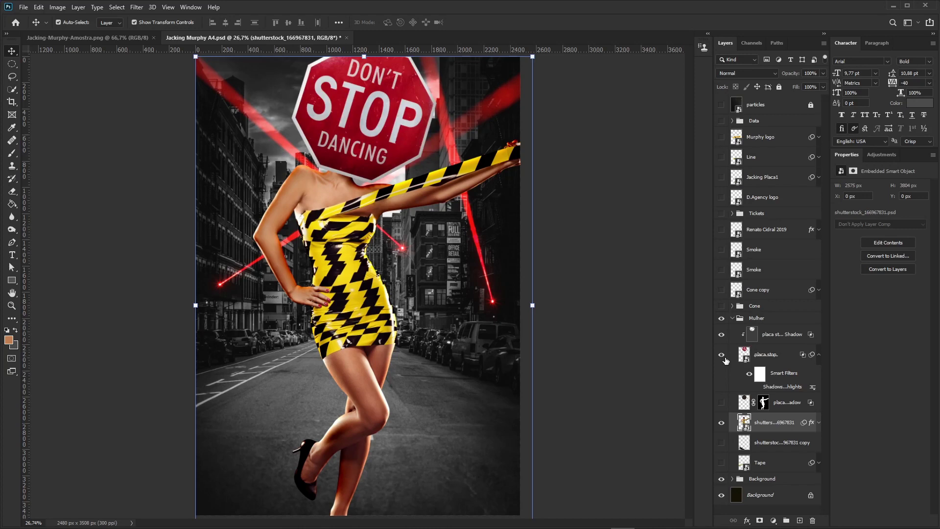
click(772, 363)
double_click(745, 356)
Step: Hide the placa stop texture, DANCING and DON'T layers to view the original stop sign in Layer 0
click(721, 105)
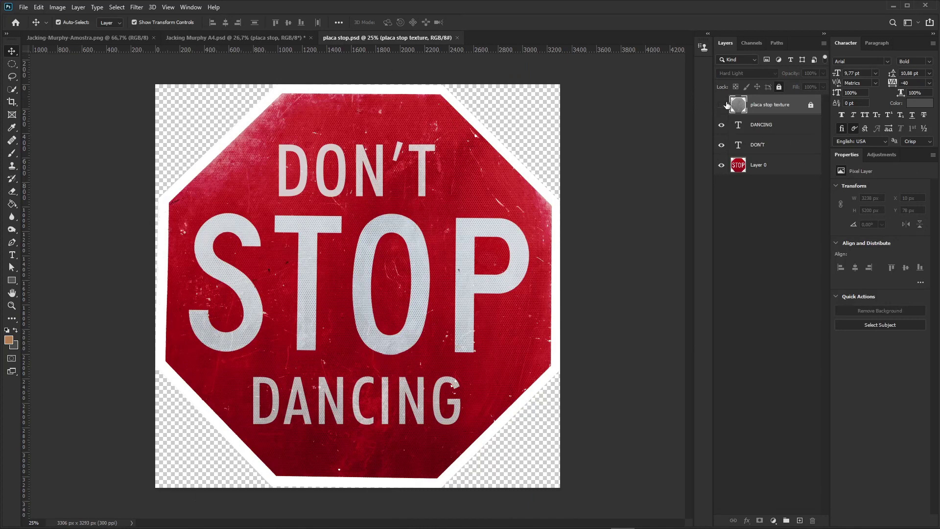
click(721, 126)
click(723, 145)
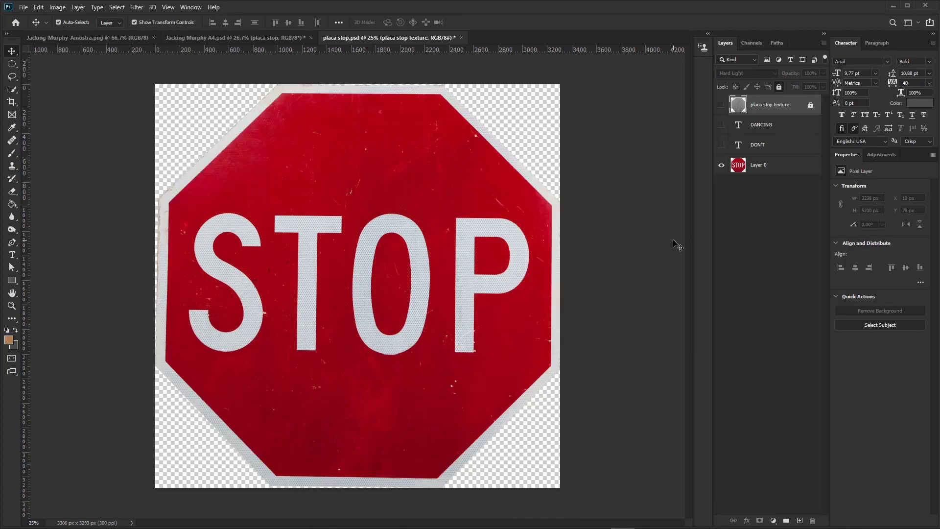
click(603, 206)
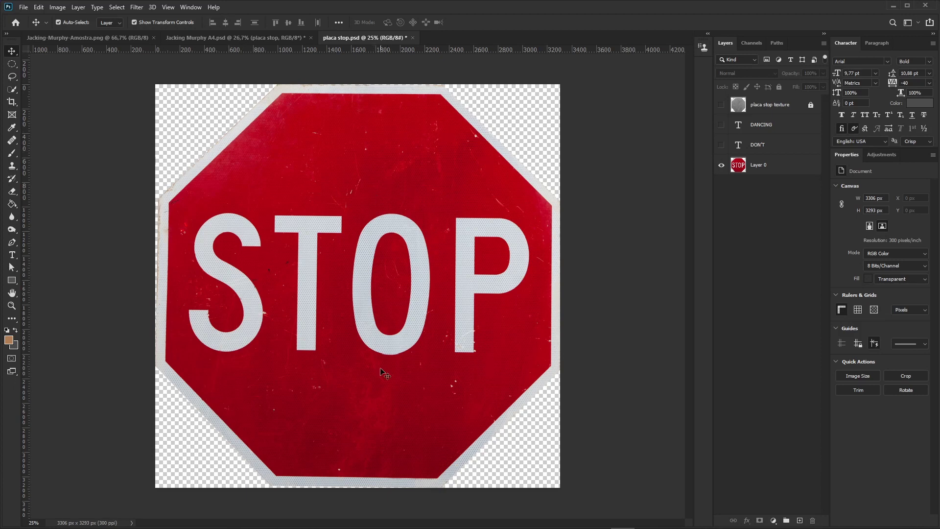
Step: Show the DON'T and DANCING text layers again, followed by the placa stop texture layer
click(722, 144)
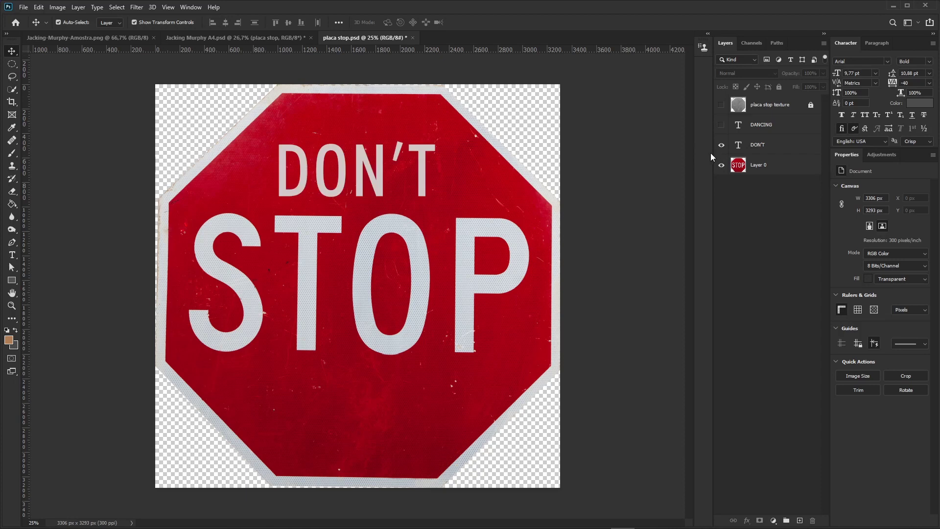
click(722, 126)
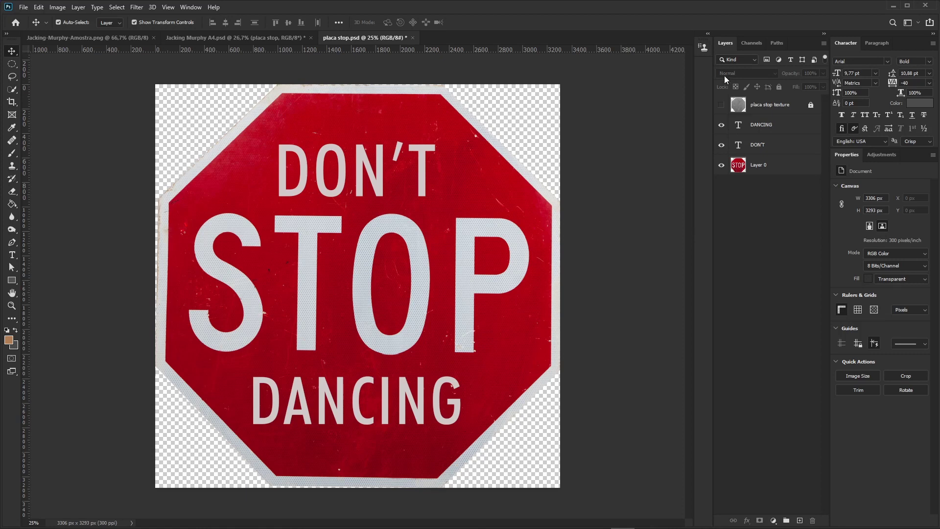
click(722, 109)
click(721, 107)
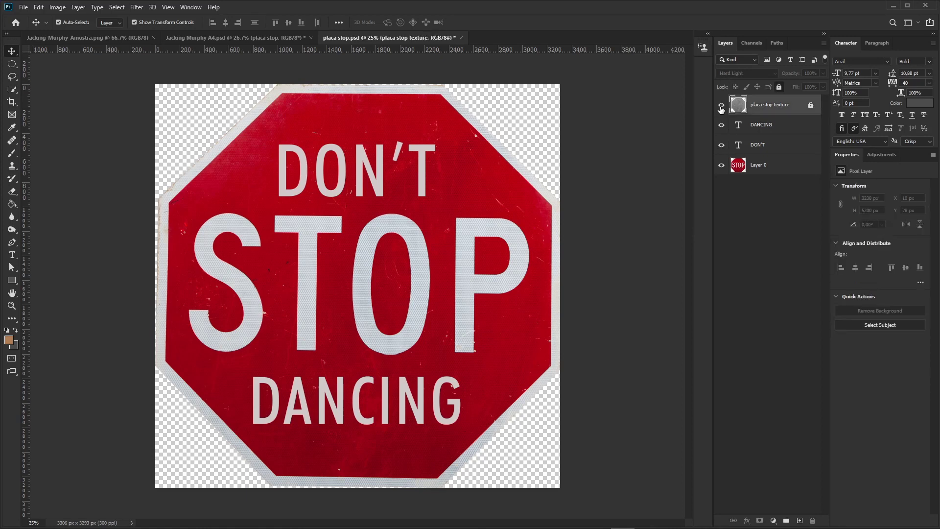
Step: Unlock the placa stop texture layer, set its blend mode to Normal to view the raw texture, and undo the blend change
click(779, 86)
click(747, 73)
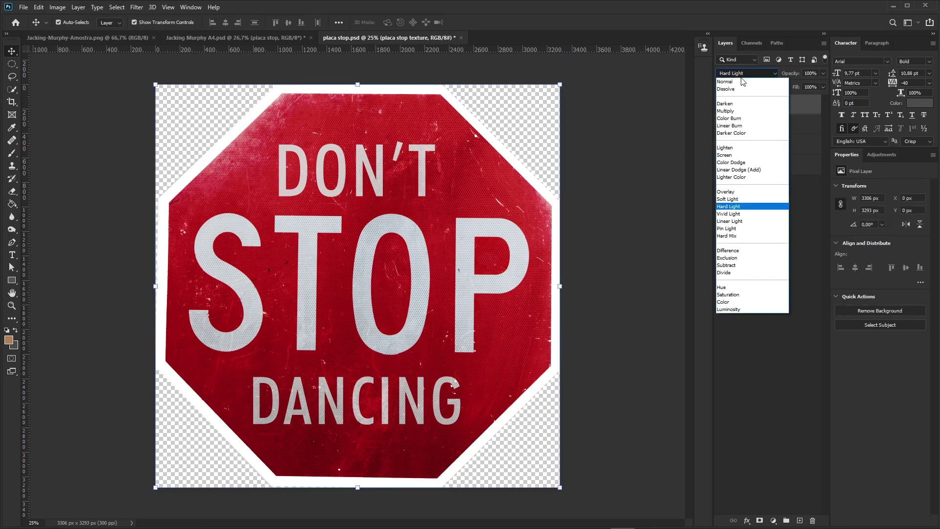
click(734, 75)
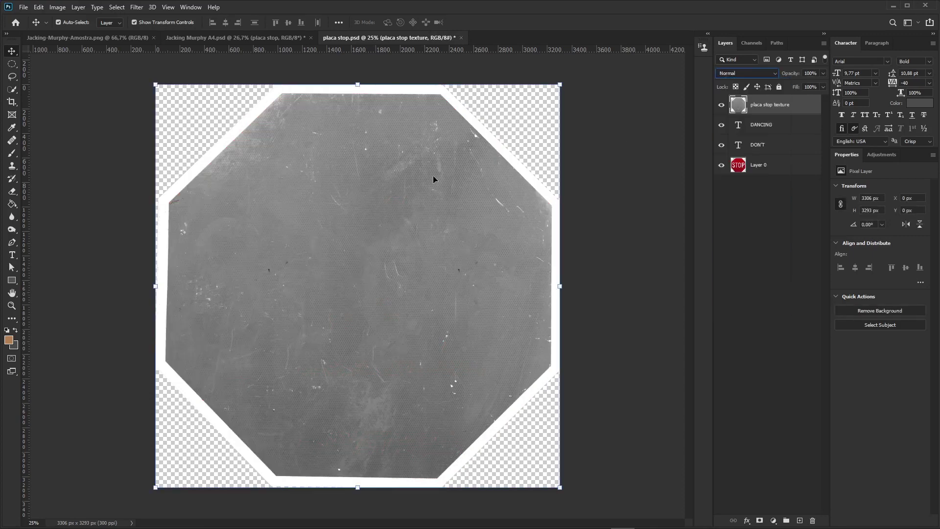
click(623, 246)
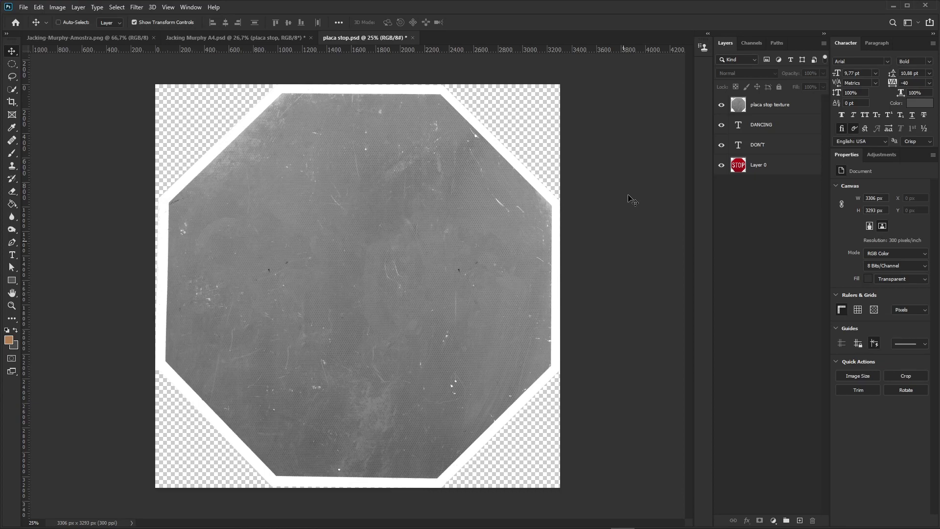
key(ctrl+z)
click(754, 108)
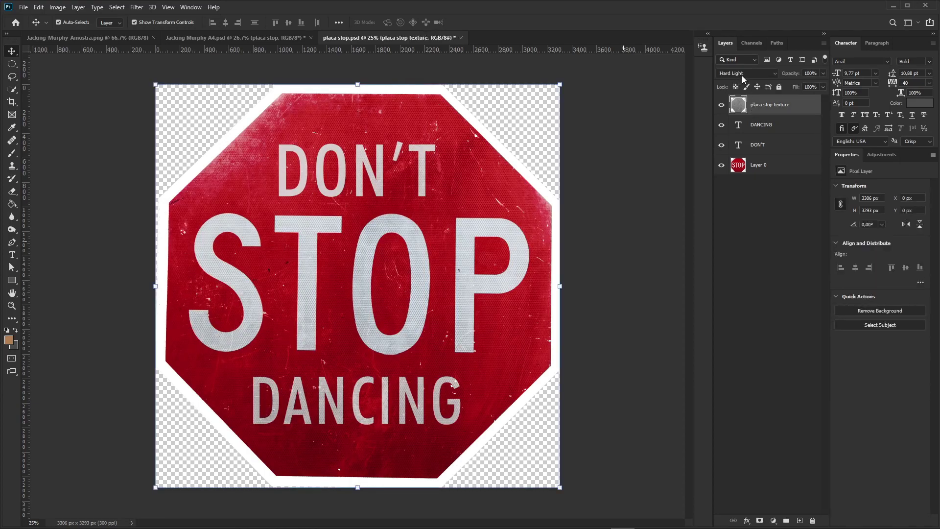
Step: Toggle the placa stop texture off and on to compare the sign, and close the sign's smart object document
click(721, 105)
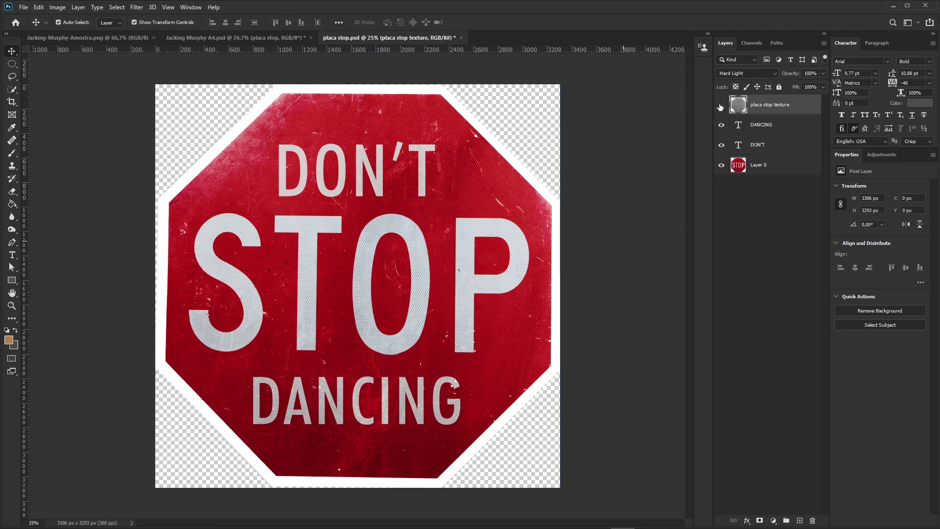
click(722, 105)
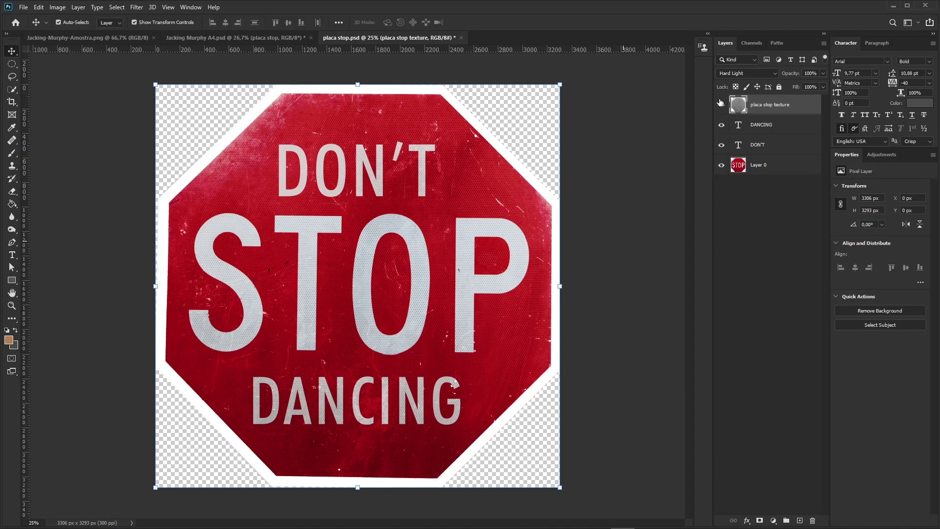
click(461, 38)
click(465, 198)
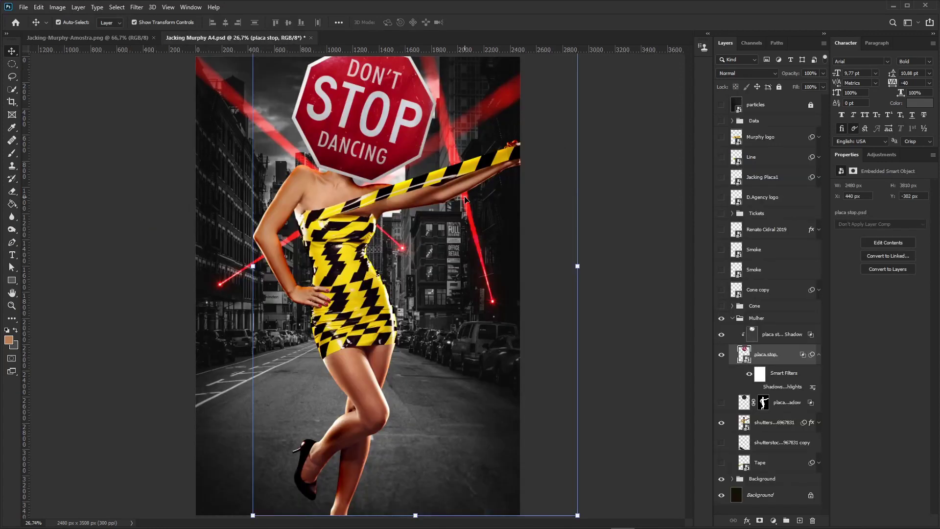
Step: Enable the sign's Shadows/Highlights filter and show the masked shadow layer beneath the sign, toggling the shadow to compare
click(758, 387)
click(818, 355)
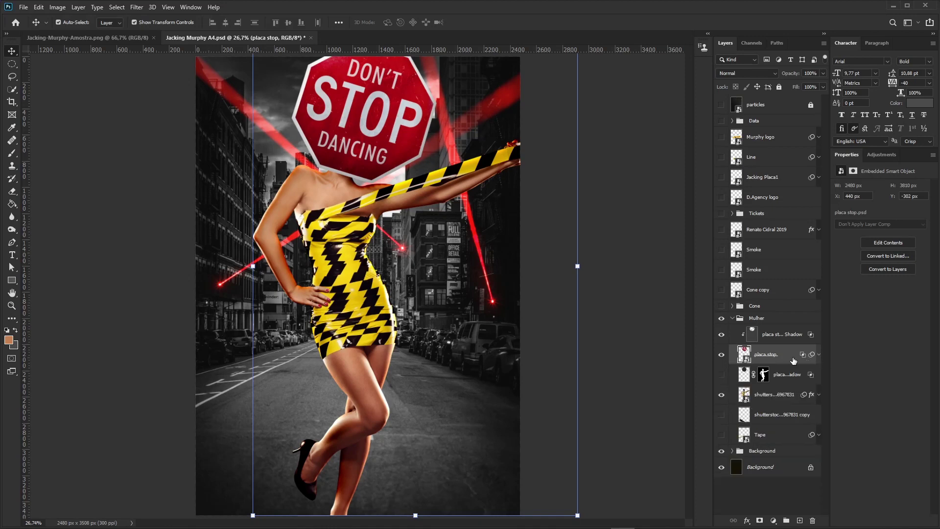
click(722, 376)
click(723, 376)
click(722, 376)
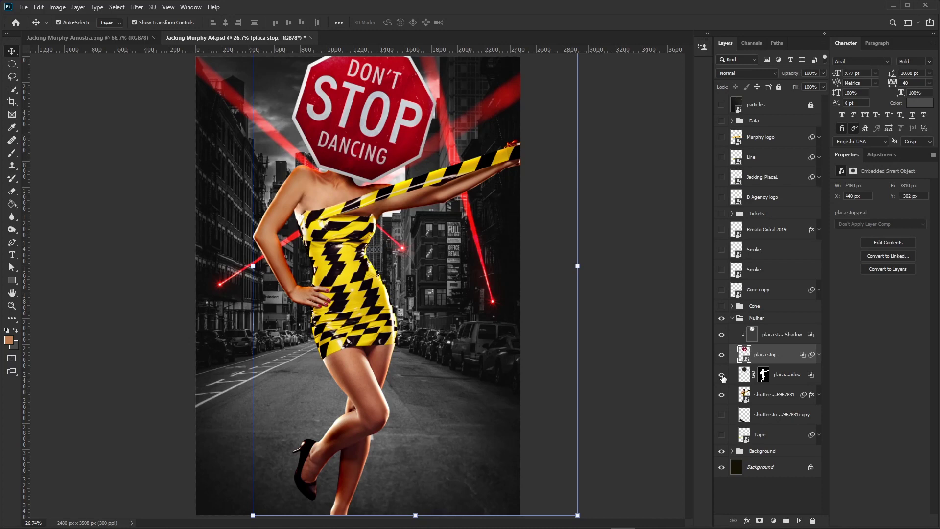
click(722, 376)
click(722, 376)
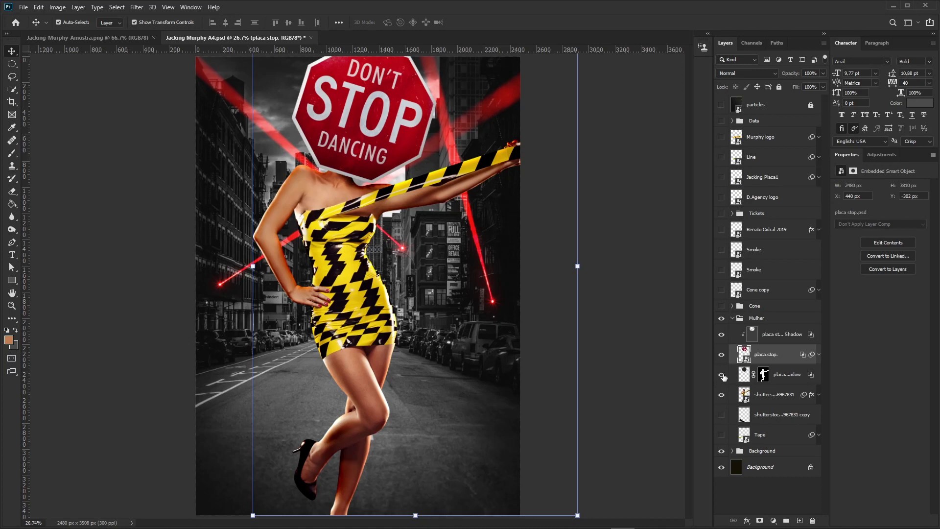
Step: Toggle the placa stop's Inner Shadow layer to compare its effect on the sign, and select that layer
click(721, 335)
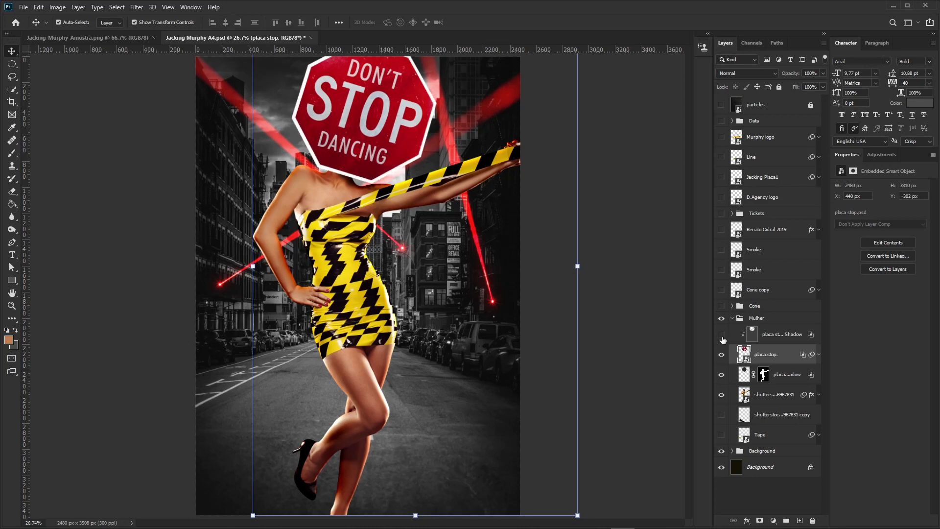
click(774, 340)
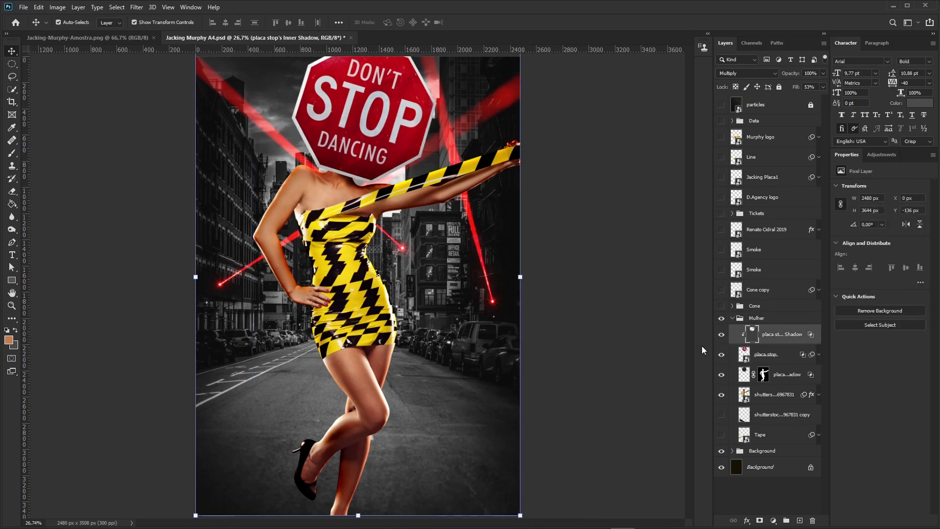
Step: Compare the stop sign with the placa stop's Inner Shadow layer hidden and shown, leaving the layer visible
click(721, 336)
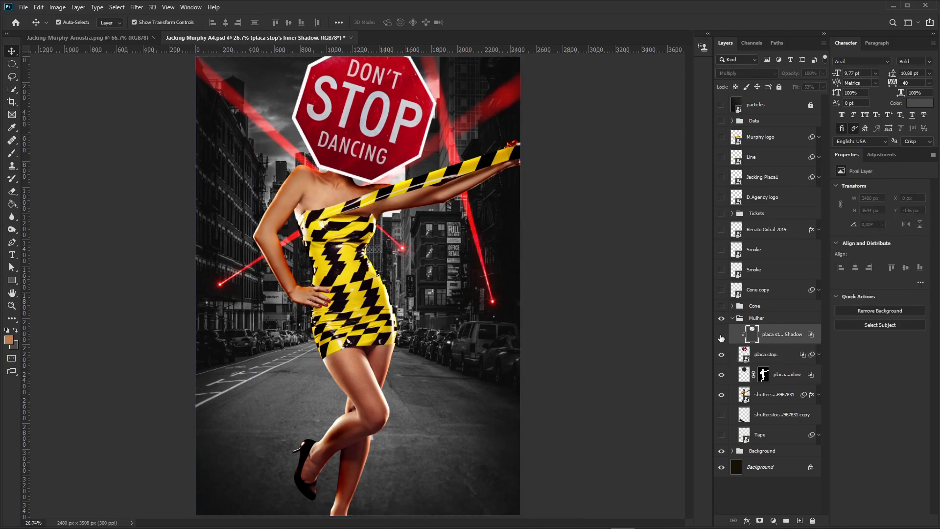
click(721, 336)
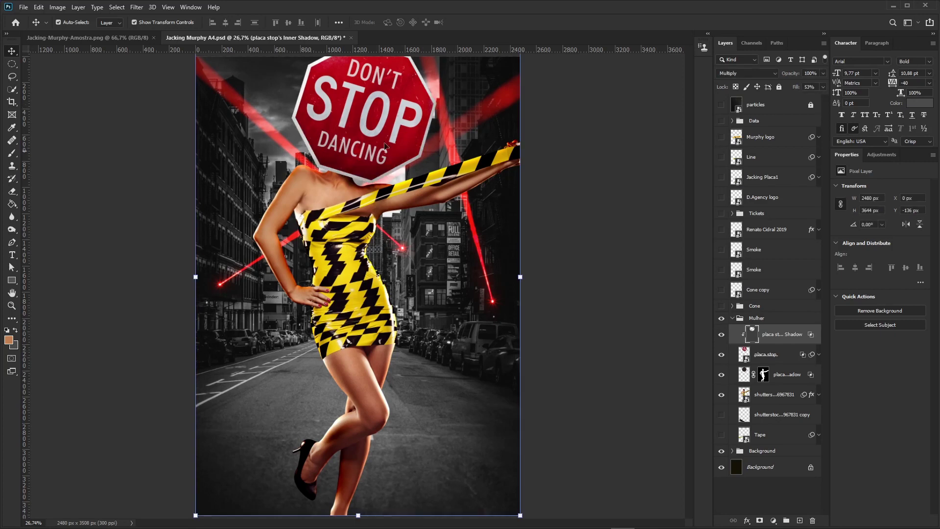
click(723, 336)
click(723, 337)
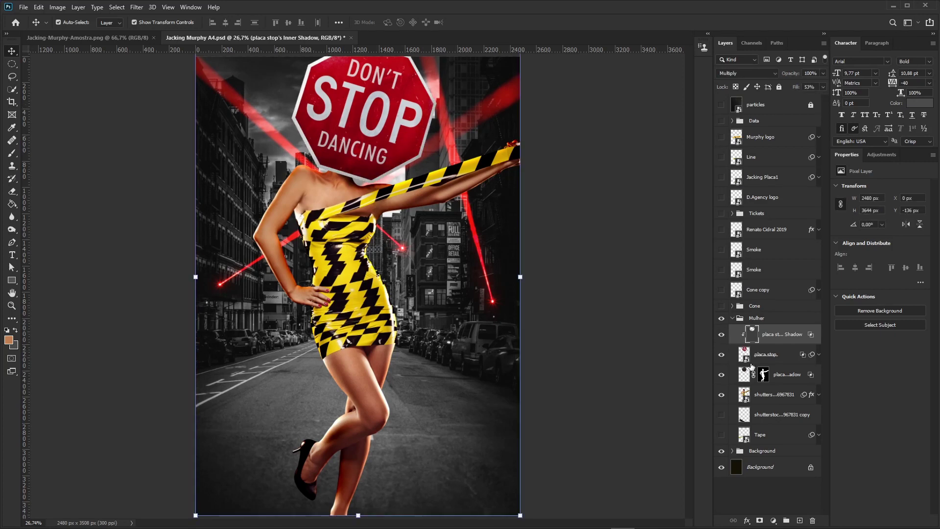
Step: Show the shutterstock_166967831 copy layer and the Tape layer in the Mulher group, toggling the tape to compare
click(722, 416)
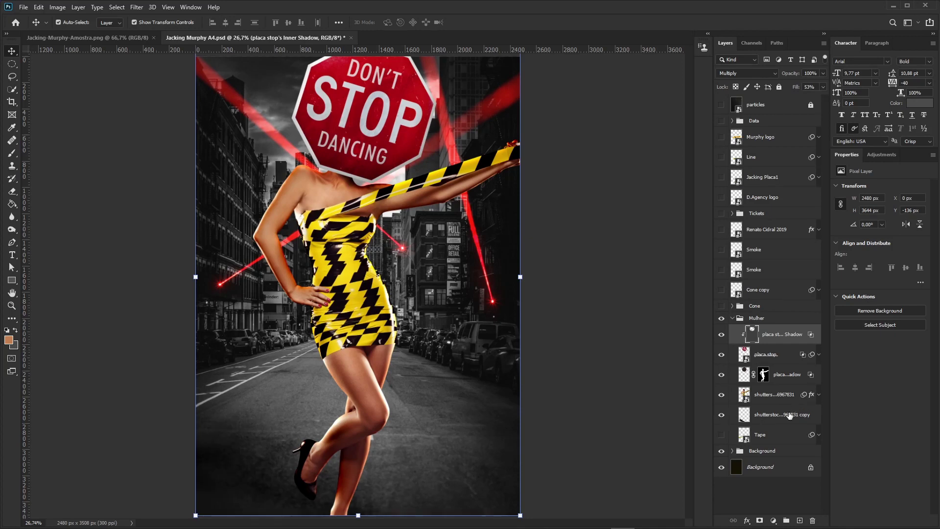
click(791, 414)
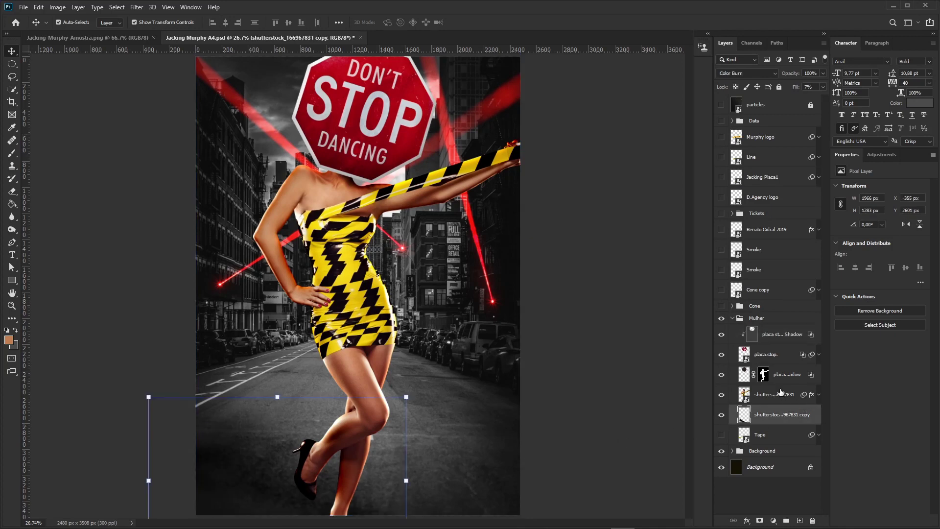
click(721, 435)
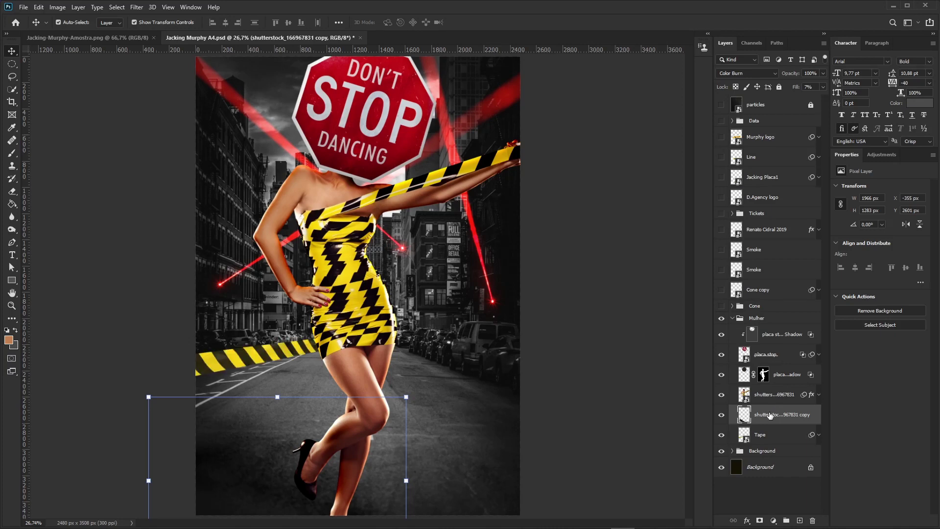
click(760, 435)
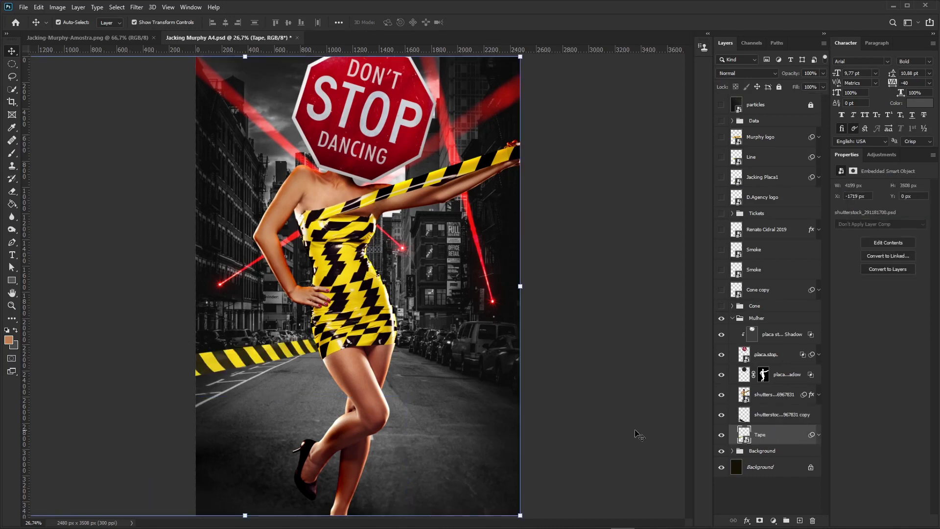
click(721, 435)
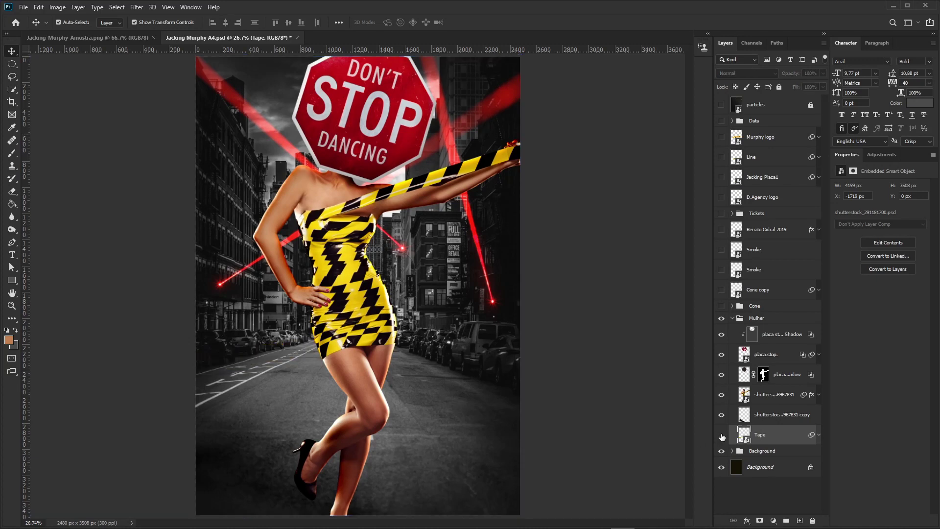
click(721, 435)
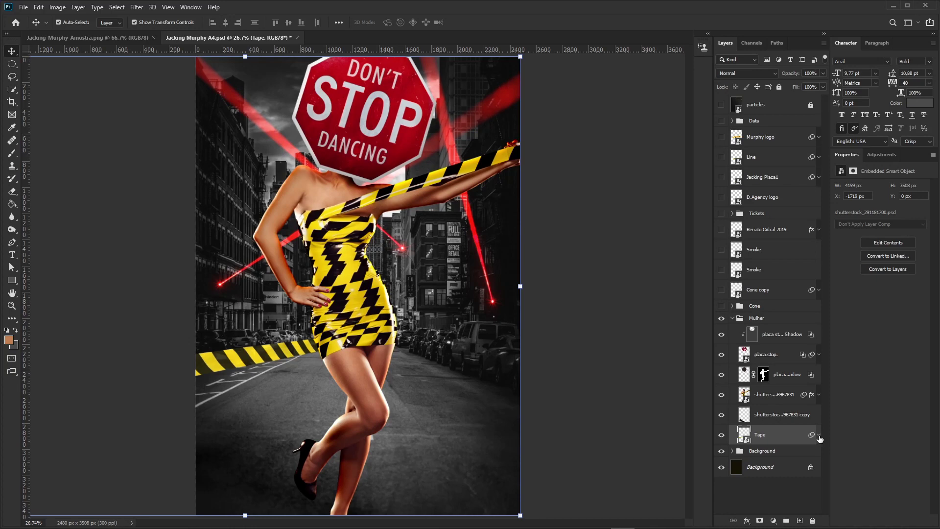
Step: Expand the Tape layer's smart filters and enable its Shadows/Highlights and Levels filters
click(819, 435)
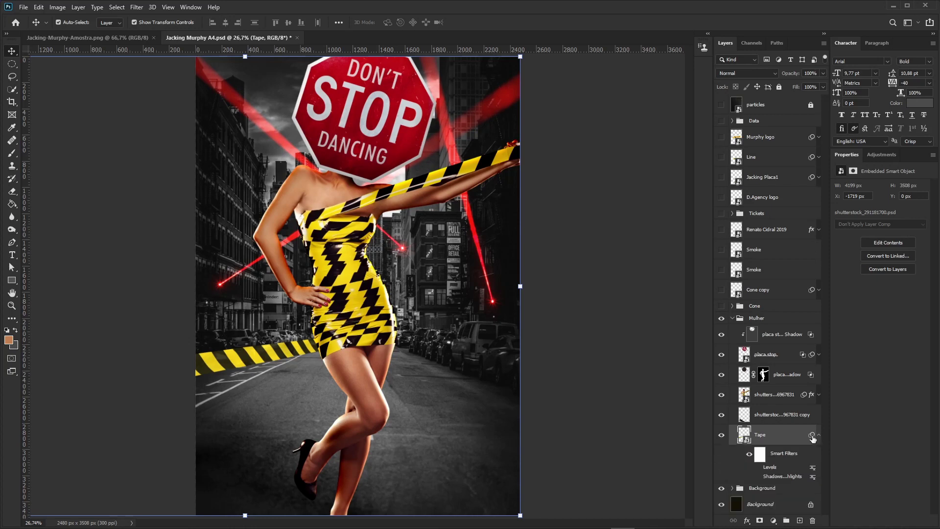
click(758, 477)
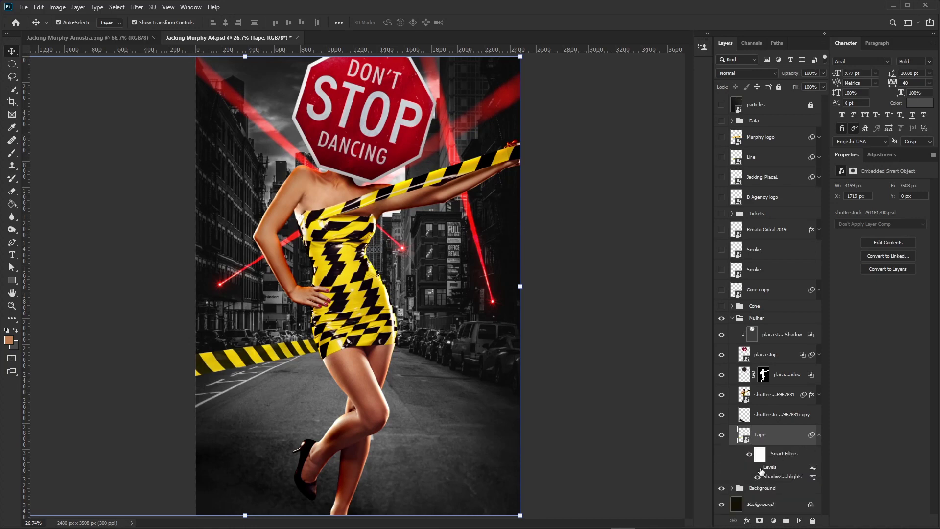
click(758, 468)
Step: Open the Tape layer's smart object source, inspect the striped tape up close, and close the document
double_click(747, 440)
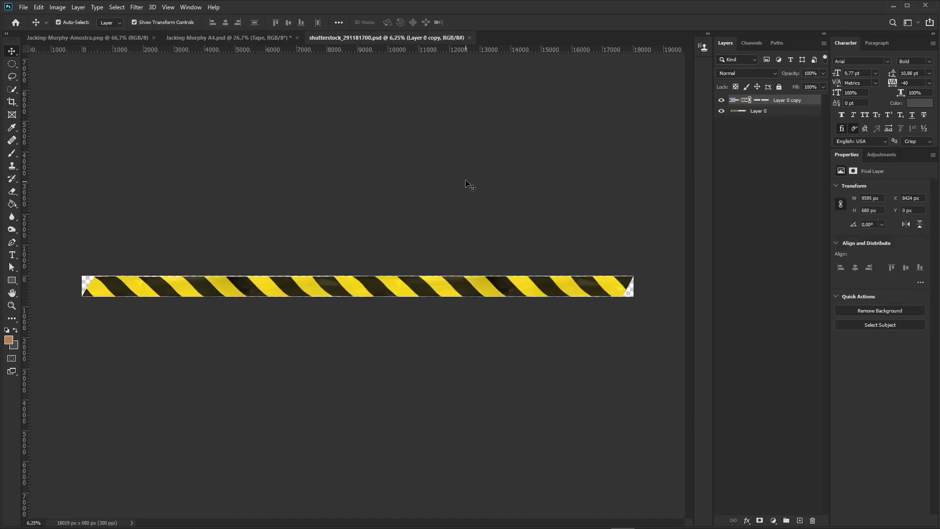
key(ctrl+plus)
key(ctrl+plus)
key(ctrl+plus)
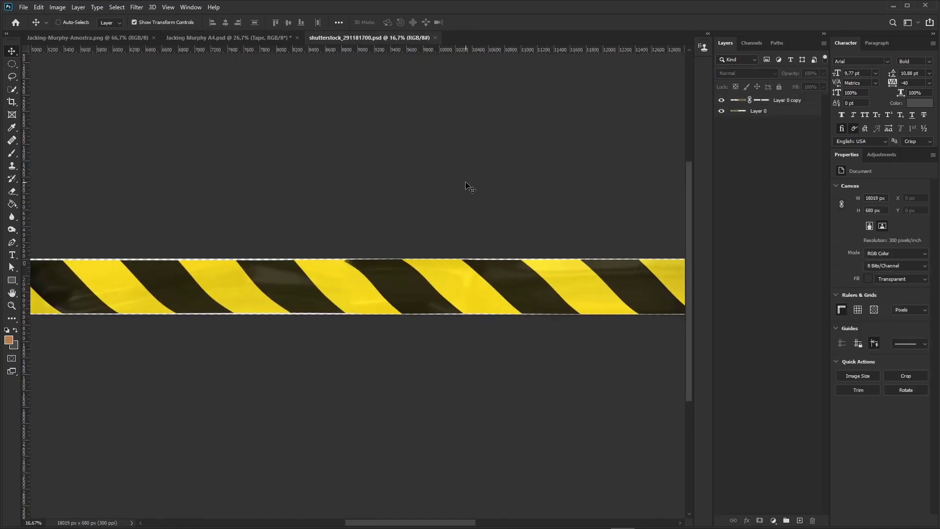
key(ctrl+minus)
key(ctrl+minus)
key(ctrl+minus)
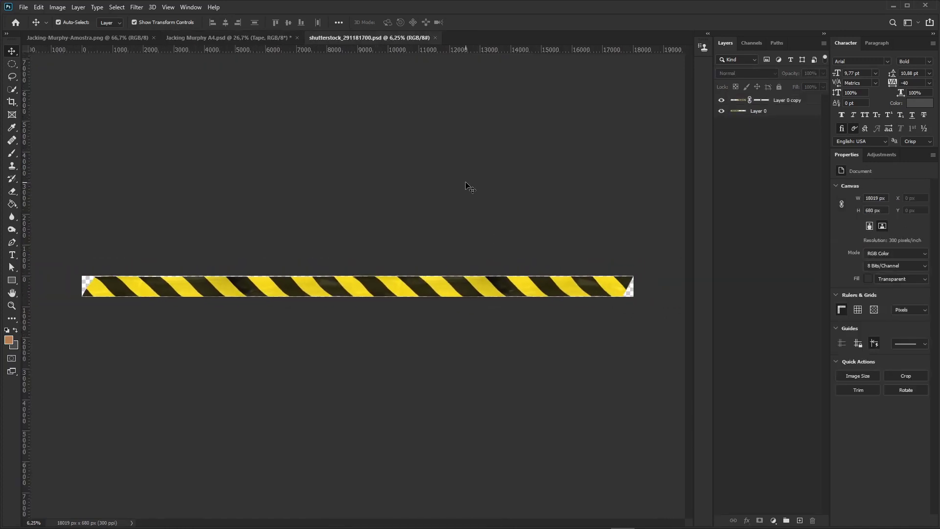
click(435, 38)
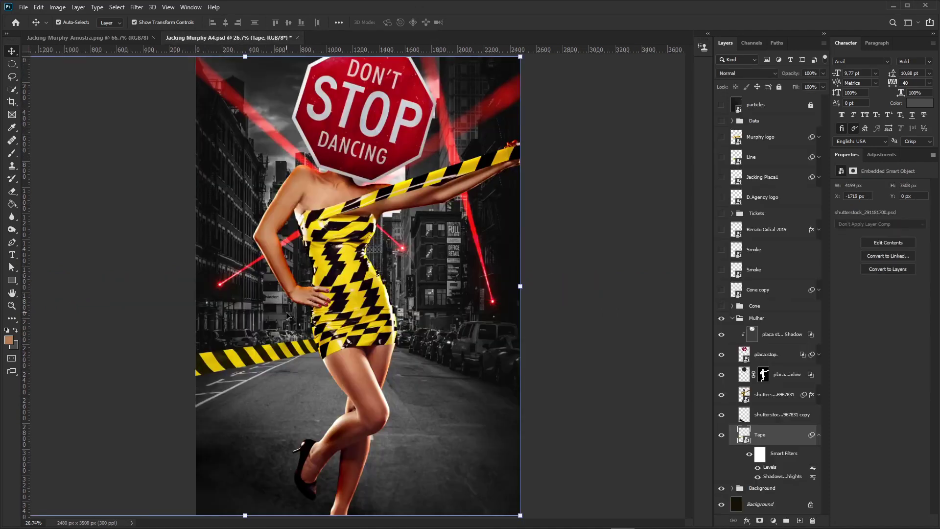
Step: Review the effects and smart filters on the woman and placa stop layers, and collapse the Mulher group
click(819, 436)
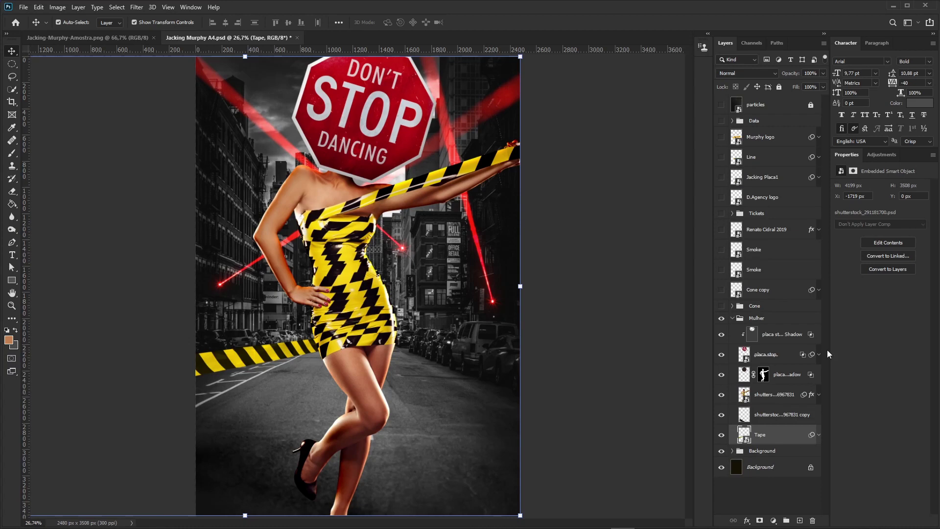
click(819, 394)
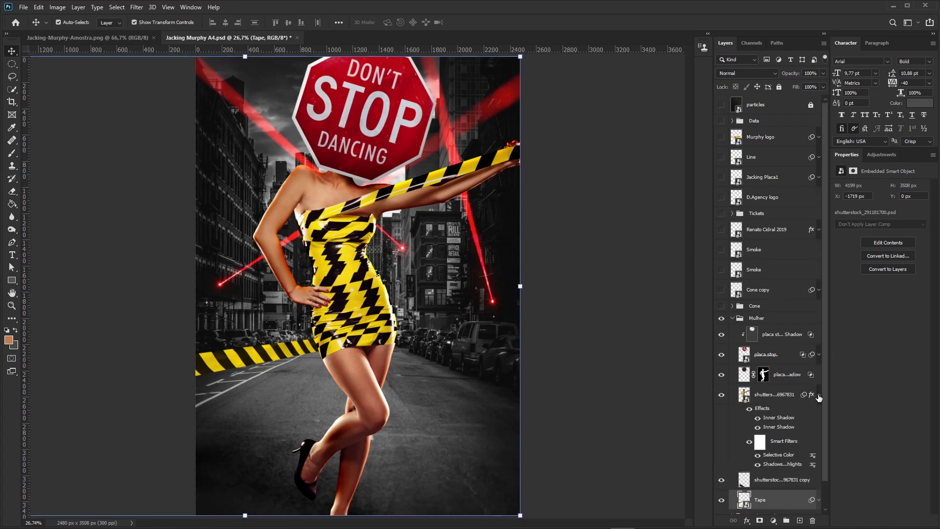
click(819, 394)
click(818, 355)
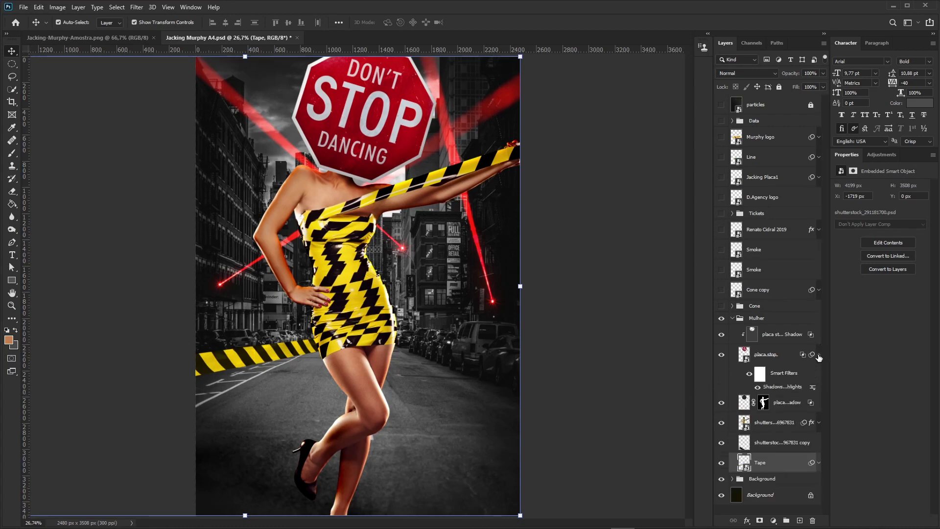
click(818, 354)
click(731, 318)
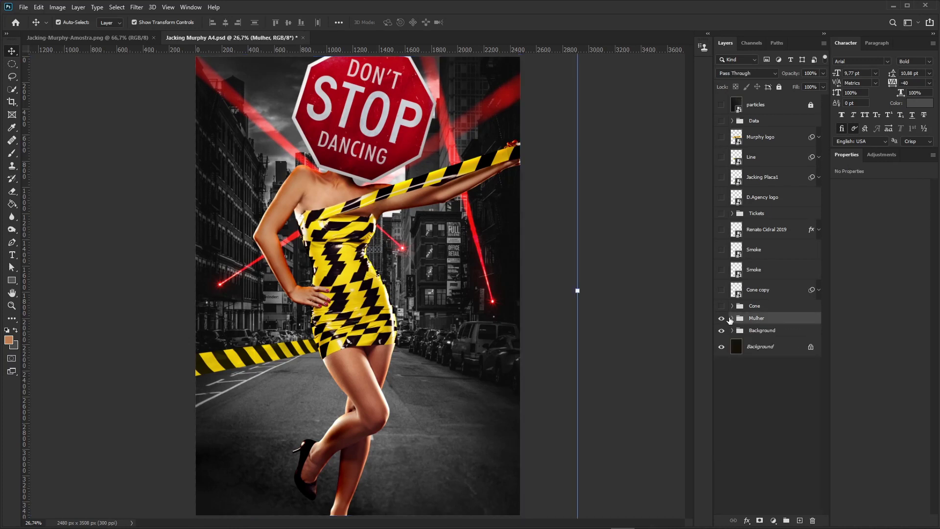
Step: Show and expand the Cone group, collapse the Ellipse 1 filter list, and show the Cone layer
click(721, 307)
click(732, 306)
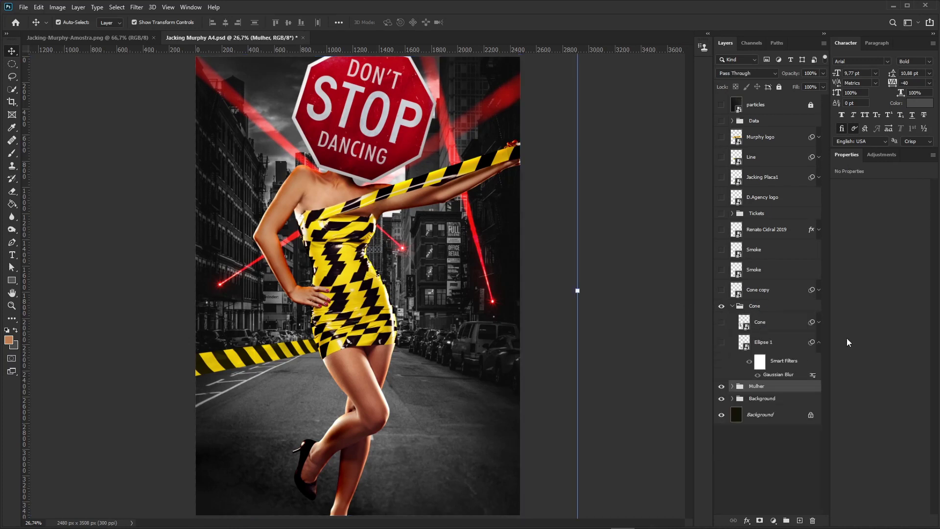
click(818, 343)
click(722, 323)
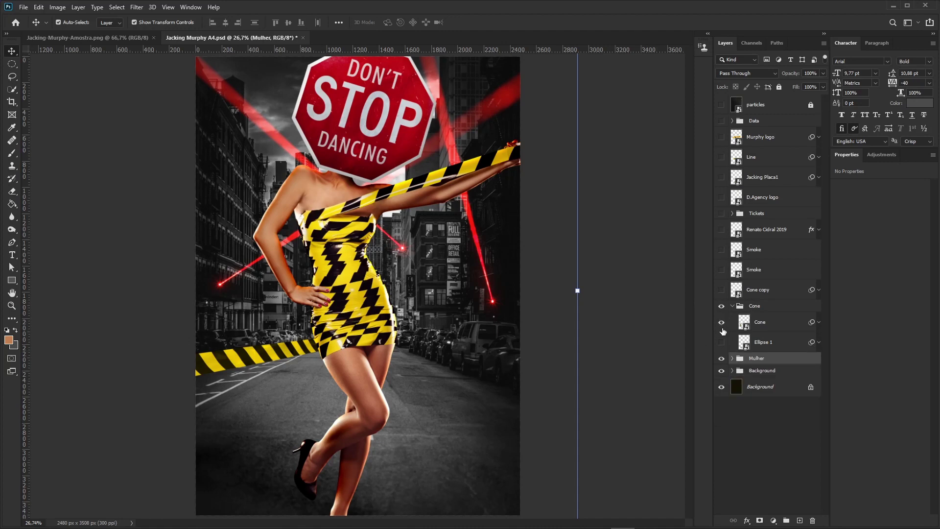
Step: View the Cone layer's smart object source, close it, and enable the layer's Motion Blur smart filter
click(748, 327)
double_click(744, 323)
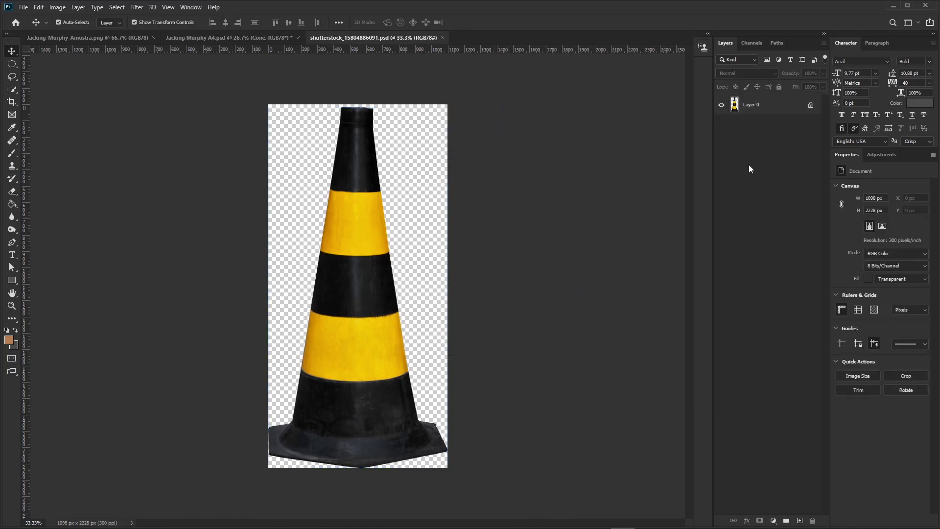
click(442, 38)
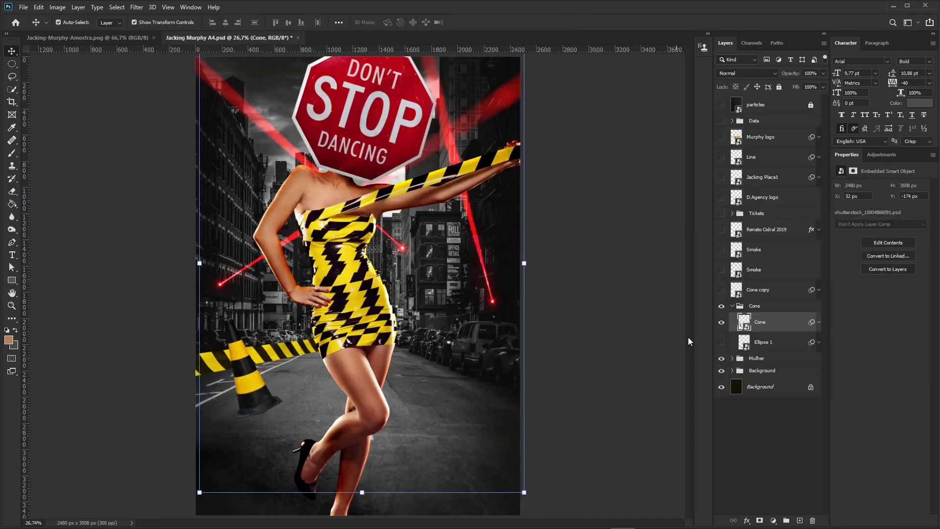
click(819, 323)
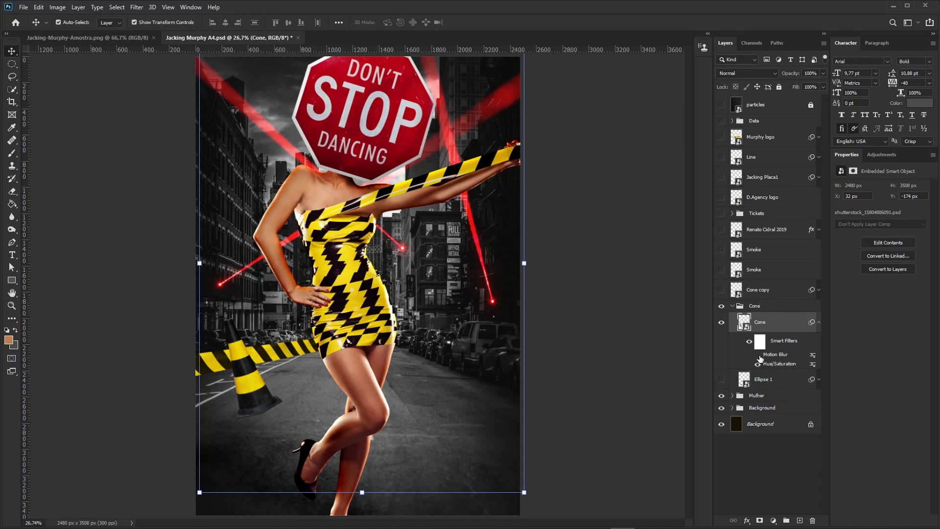
click(758, 355)
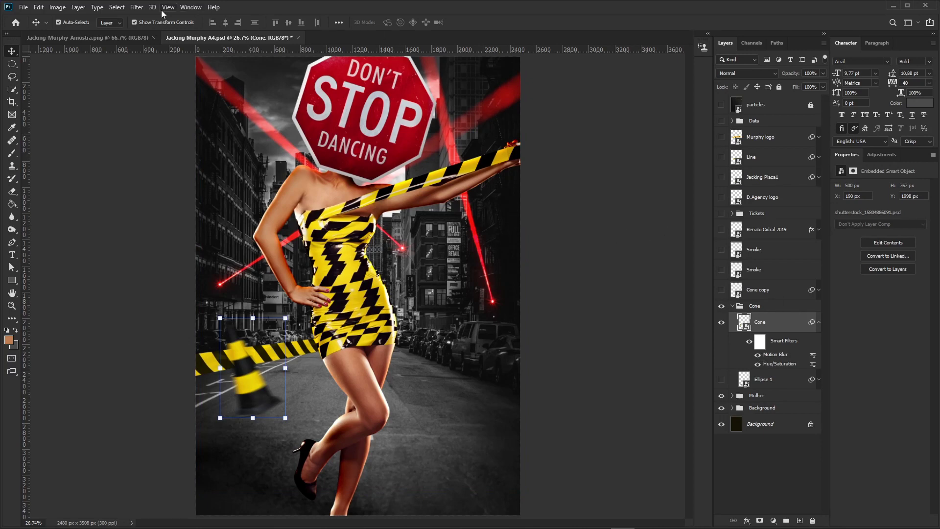
Step: Try an additional Motion Blur with a longer distance on the Cone layer, and cancel the filter
click(137, 11)
mouse_move(164, 119)
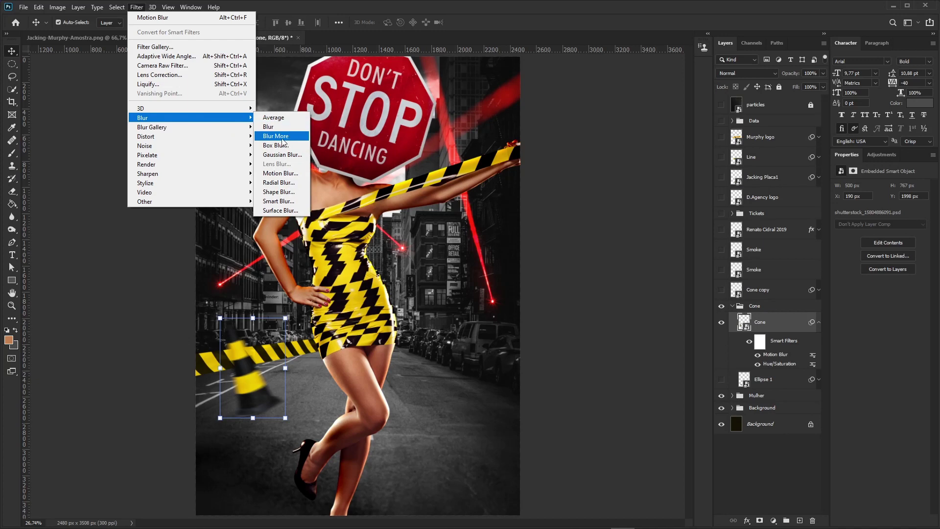
click(280, 173)
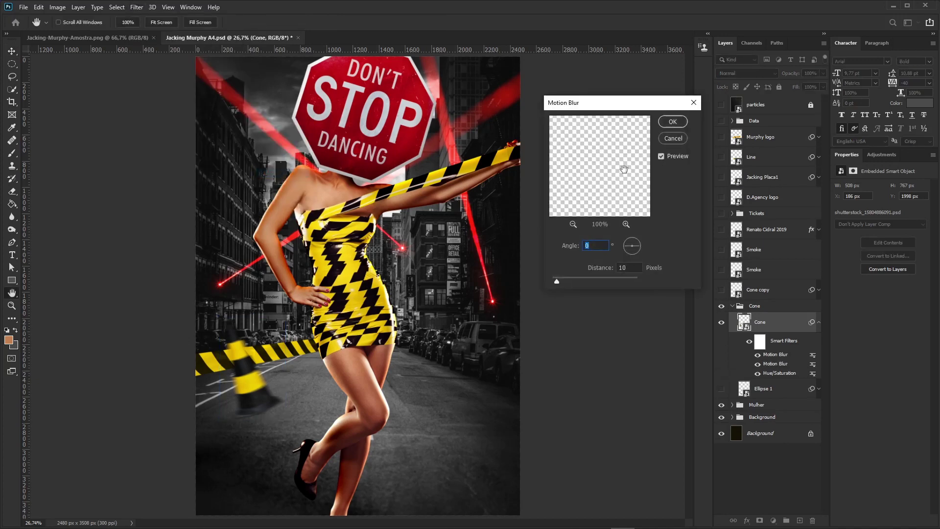
drag(606, 106, 542, 119)
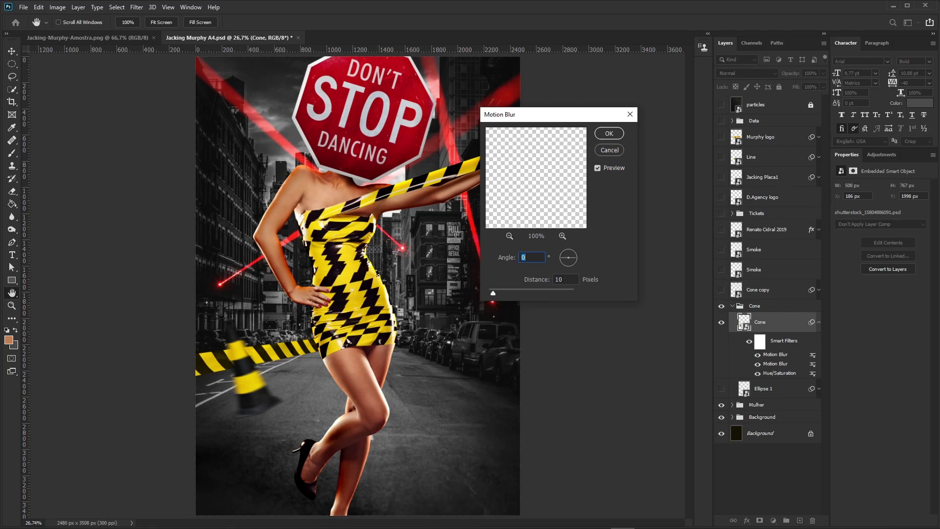
mouse_move(492, 294)
mouse_down()
mouse_move(525, 298)
mouse_move(506, 295)
mouse_up()
click(609, 150)
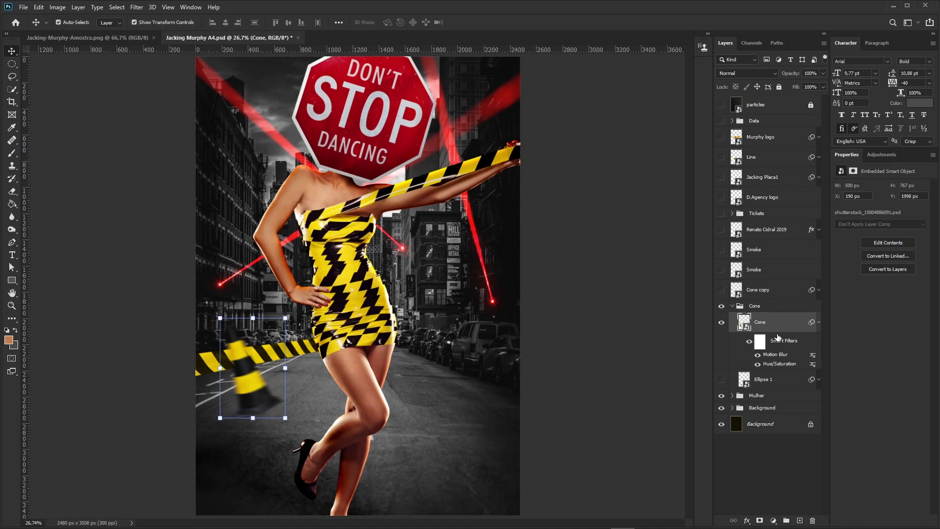
Step: Show the Ellipse 1 shadow layer beneath the cone, select it, and check its Gaussian Blur smart filter
click(819, 322)
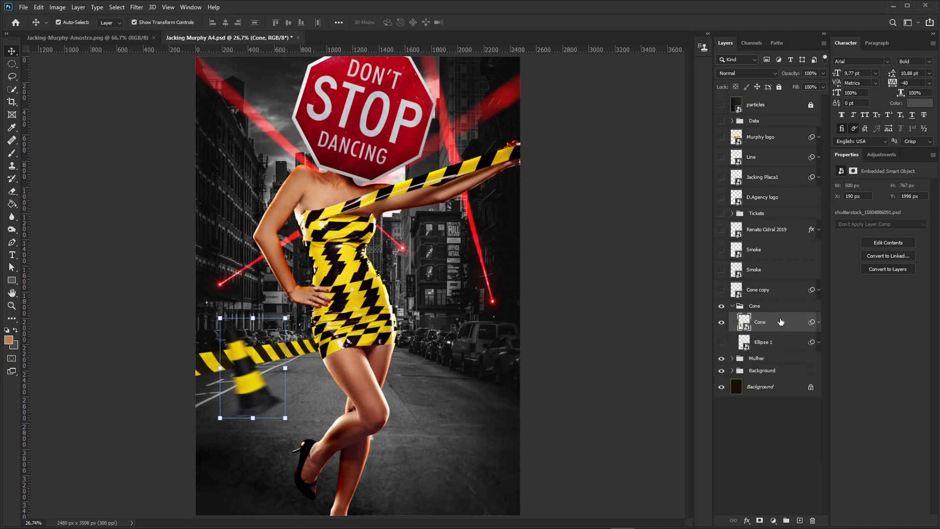
click(721, 342)
click(791, 345)
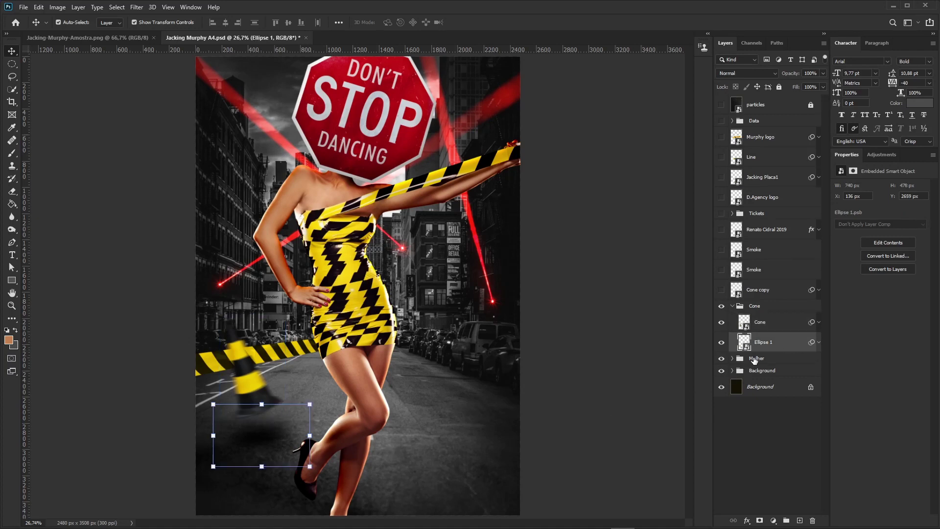
click(819, 342)
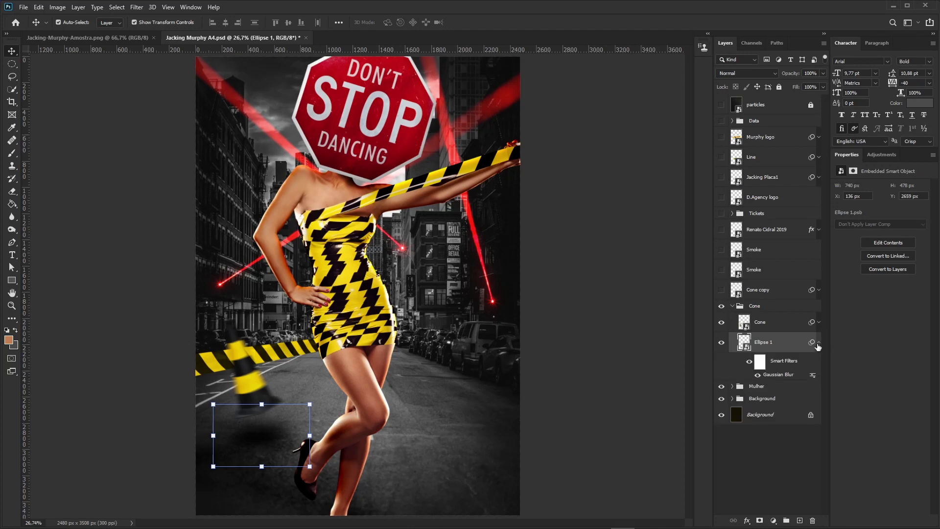
click(819, 343)
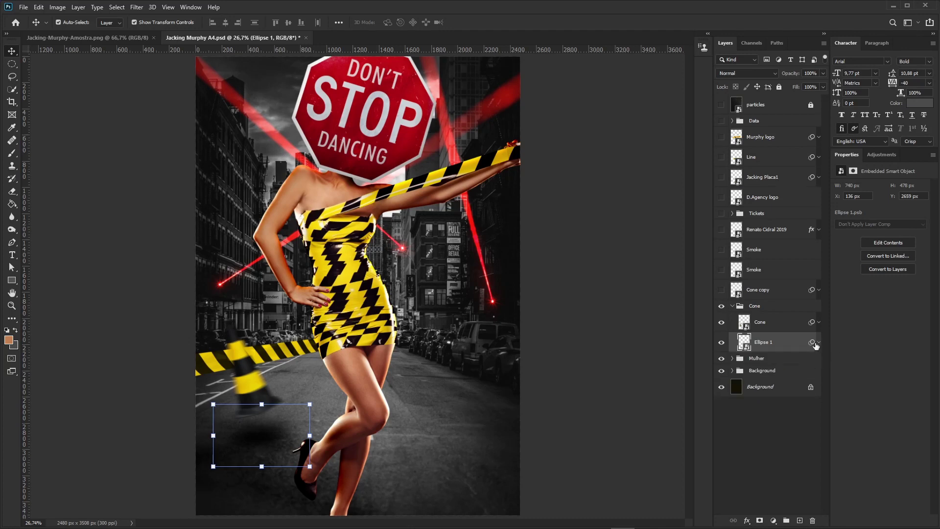
Step: Collapse the Cone group, and select and show the Cone copy layer
click(737, 306)
click(732, 305)
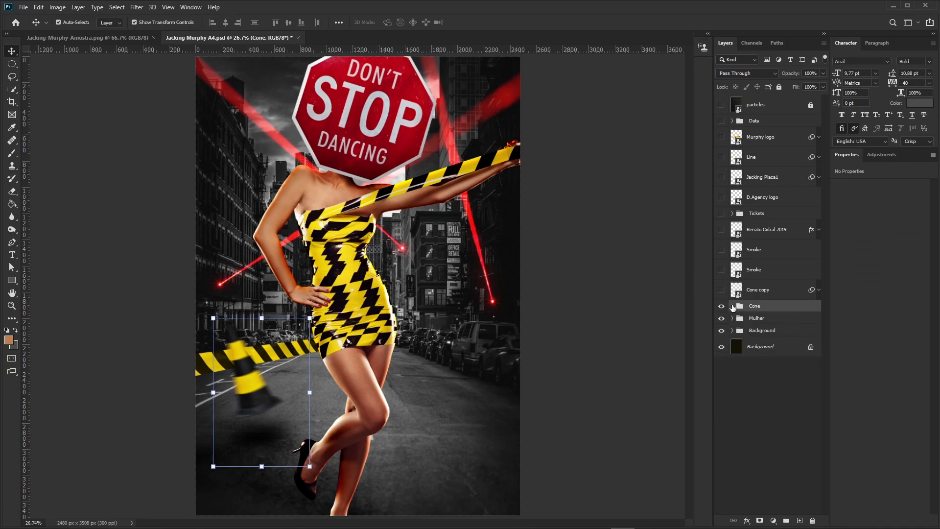
click(756, 294)
click(721, 291)
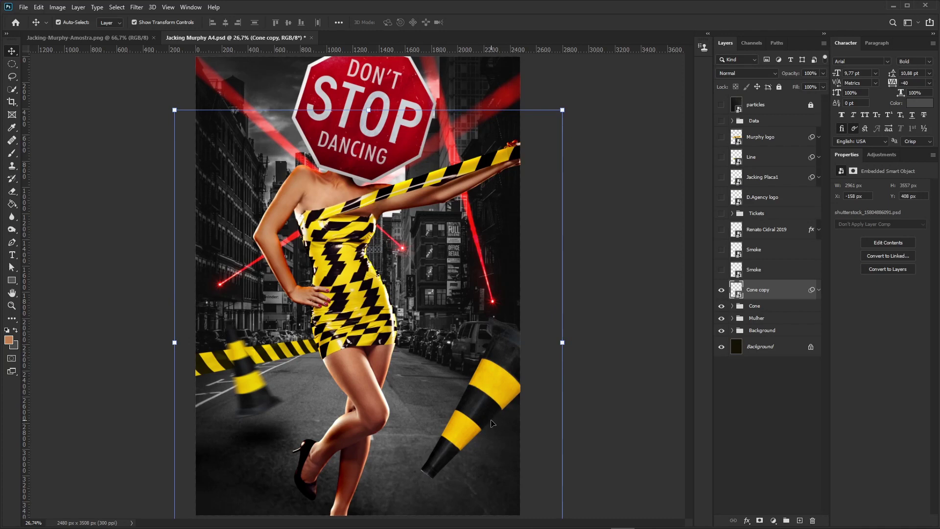
Step: Enable the Motion Blur smart filter on the Cone copy layer and collapse its filter list
click(819, 290)
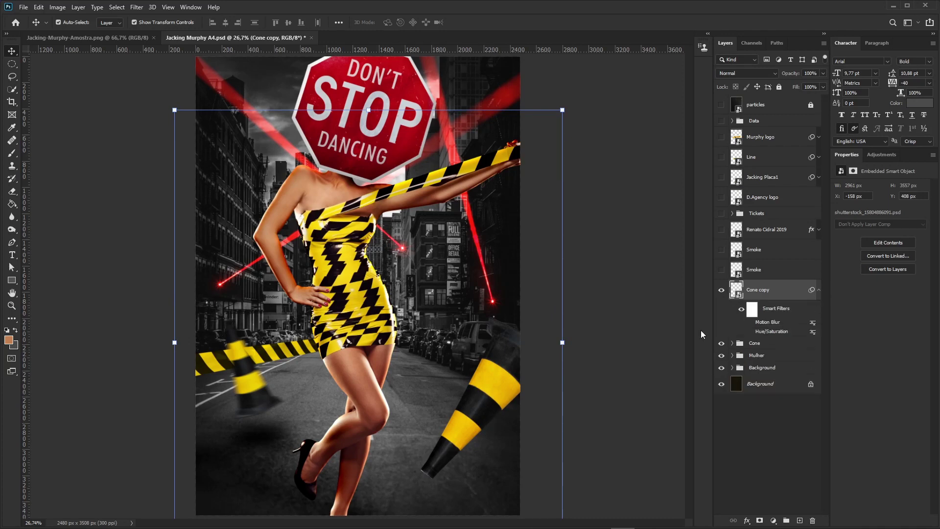
click(750, 323)
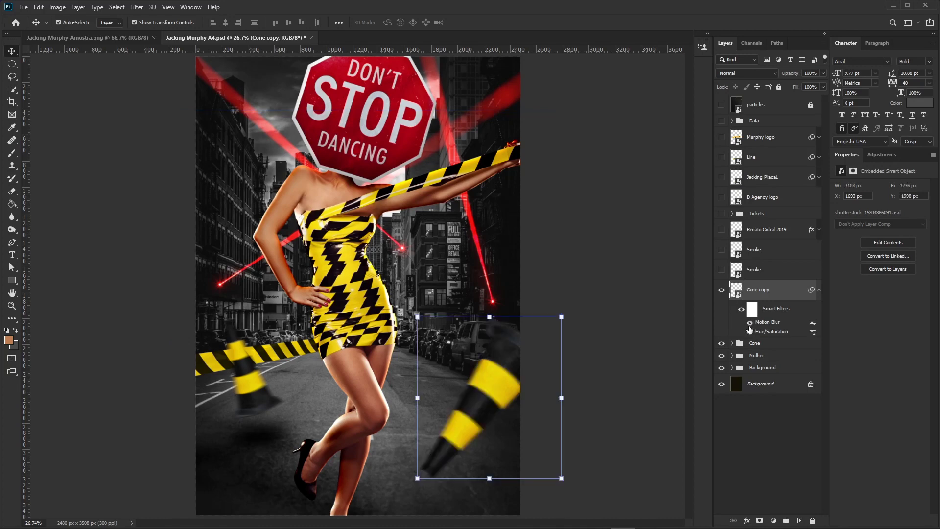
click(818, 290)
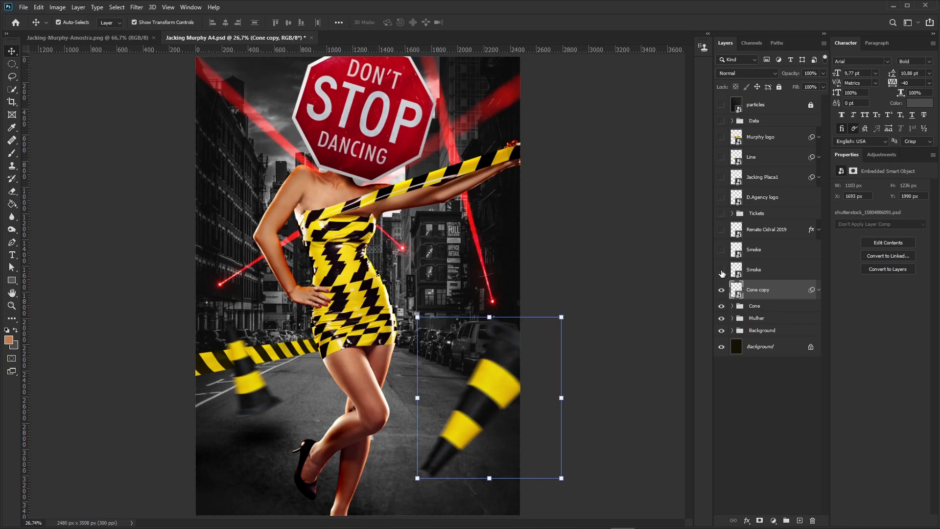
Step: Show the lower Smoke layer, directly above Cone copy, and select it
click(722, 274)
click(773, 272)
click(772, 272)
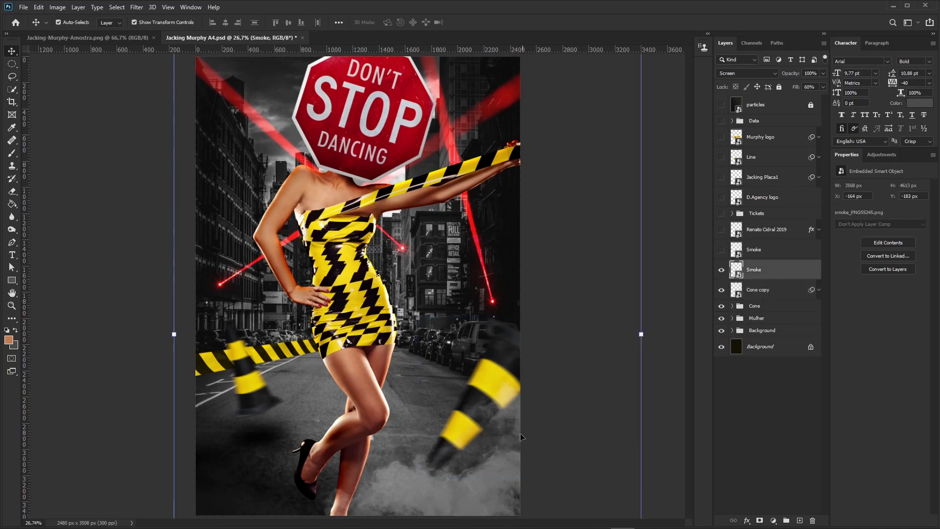
Step: Open the Smoke layer's smart object source, preview the smoke over a new layer filled with the foreground colour, and close it without saving
double_click(737, 278)
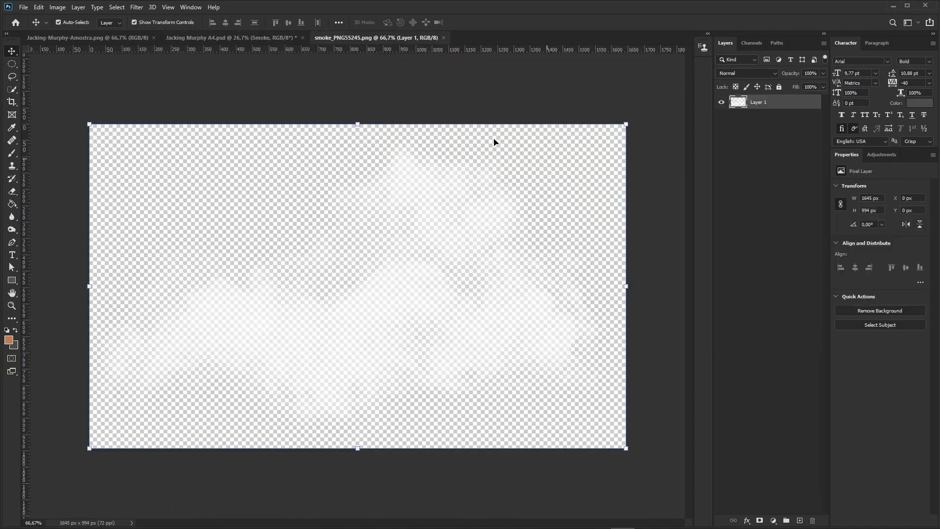
key(ctrl+shift+n)
key(Return)
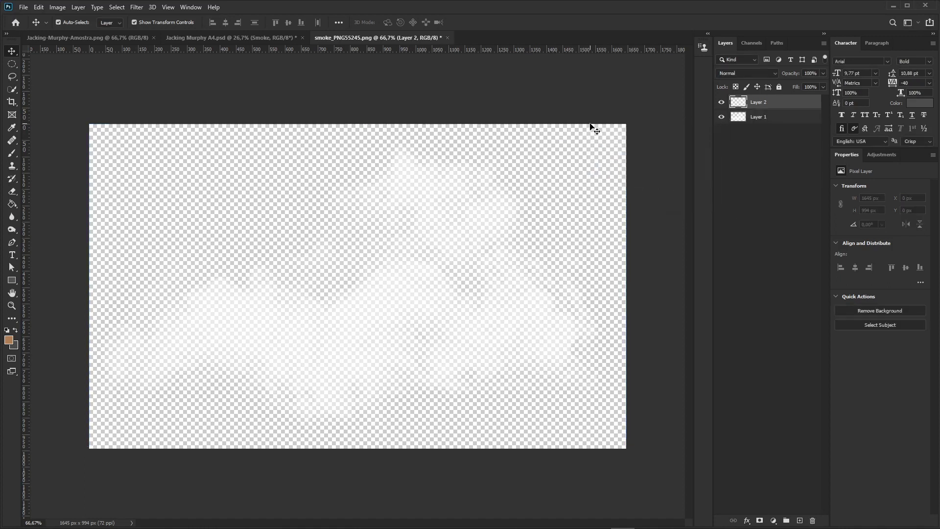
click(9, 206)
click(252, 267)
drag(772, 102, 764, 158)
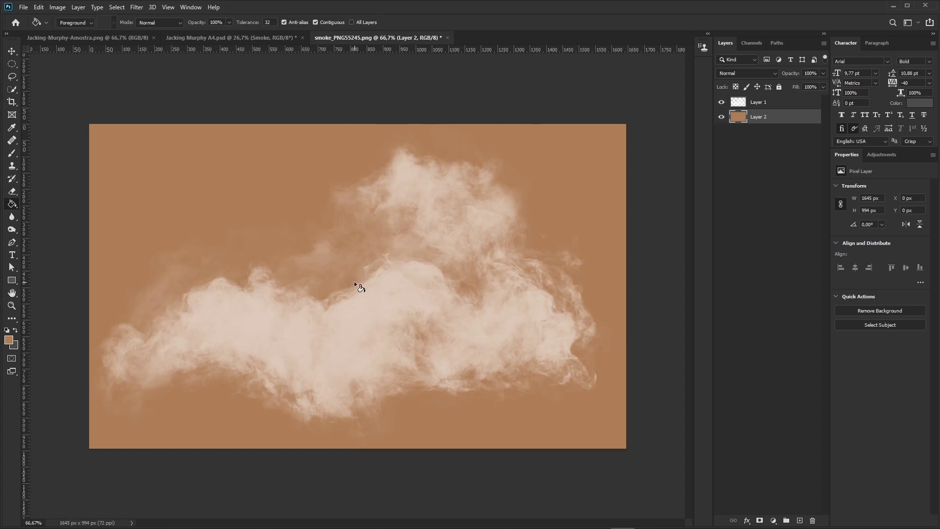
click(448, 38)
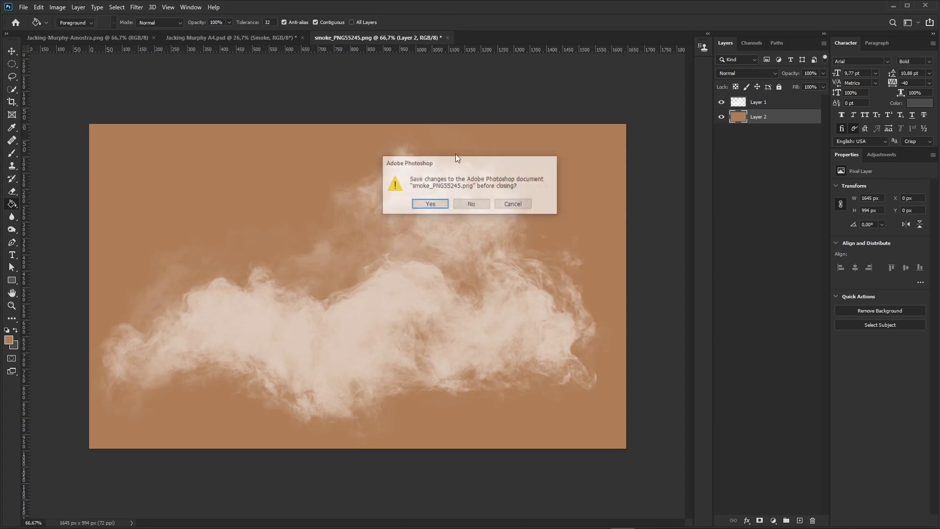
click(474, 204)
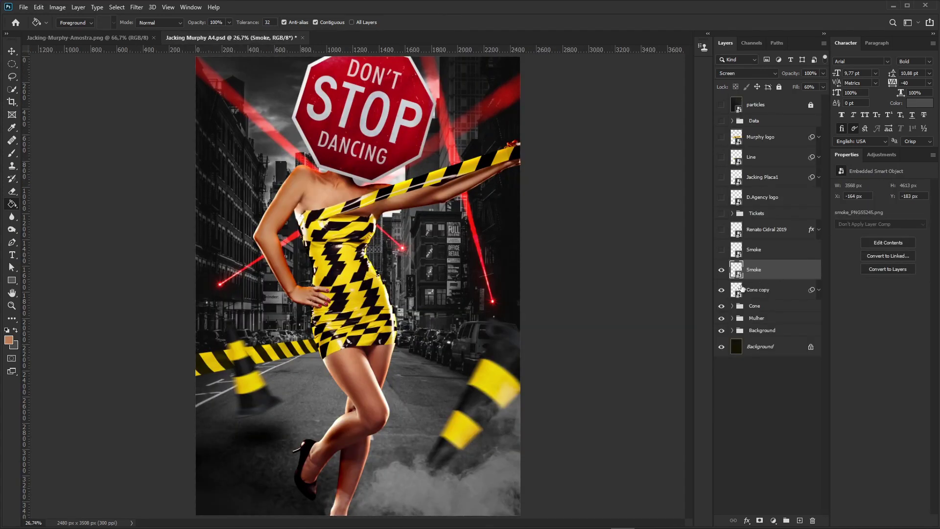
Step: Show and select the upper Smoke layer, and do the same for the Murphy logo layer
click(721, 250)
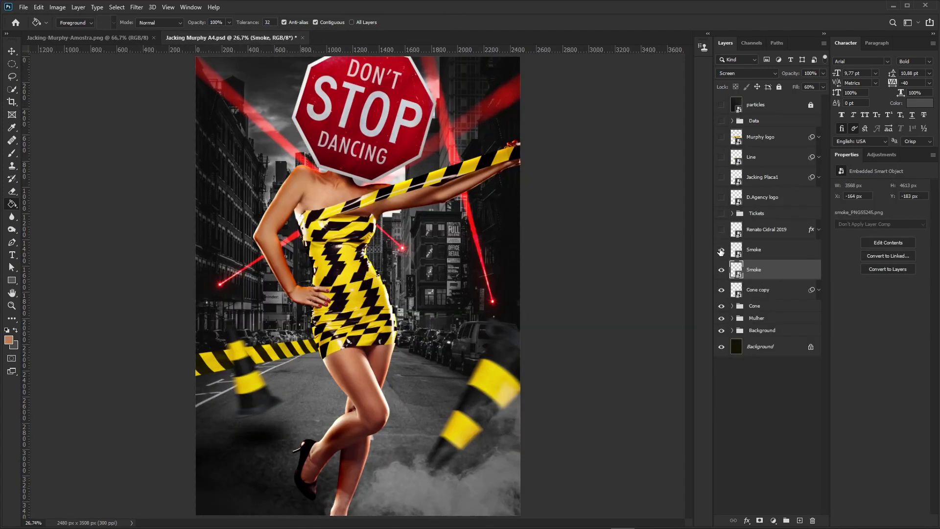
click(756, 251)
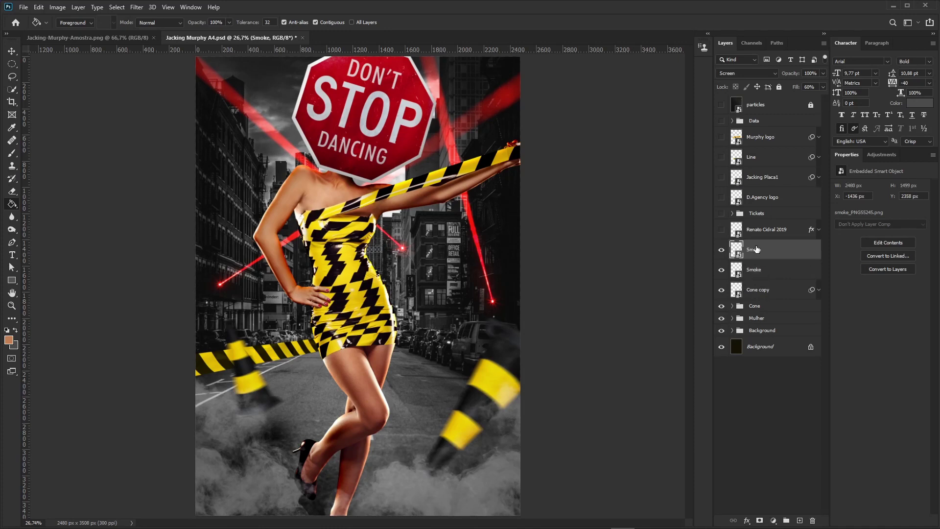
click(721, 138)
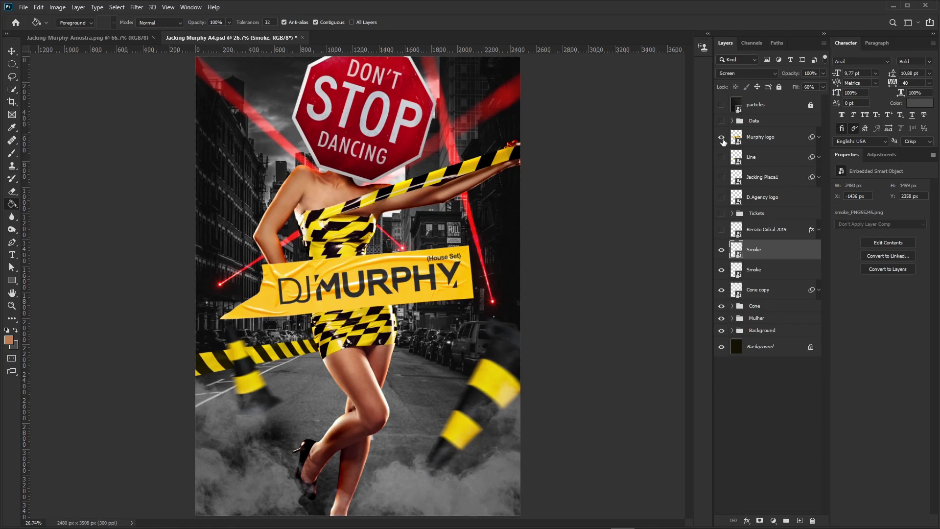
click(786, 139)
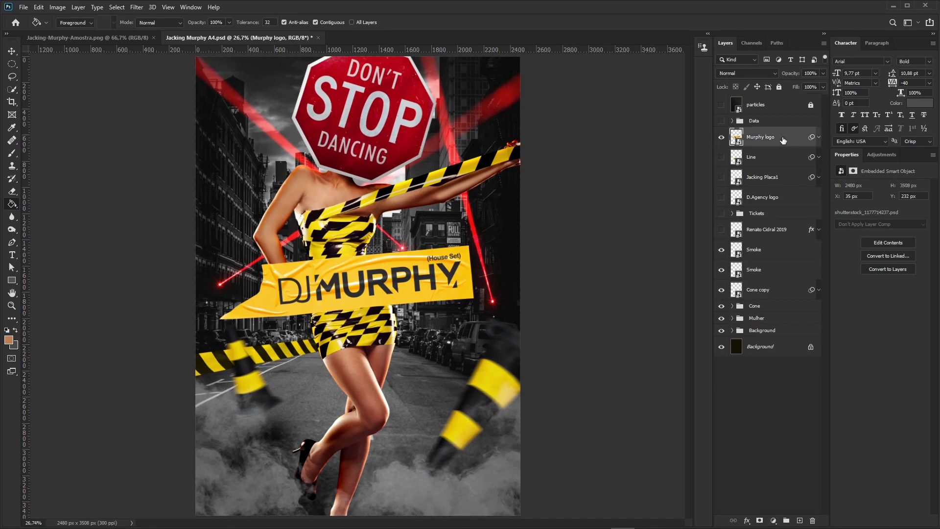
Step: Open the Murphy logo smart object source and hide Layer 0 copy 4, (House Set) and DJ Murphy to isolate the yellow tape
double_click(729, 141)
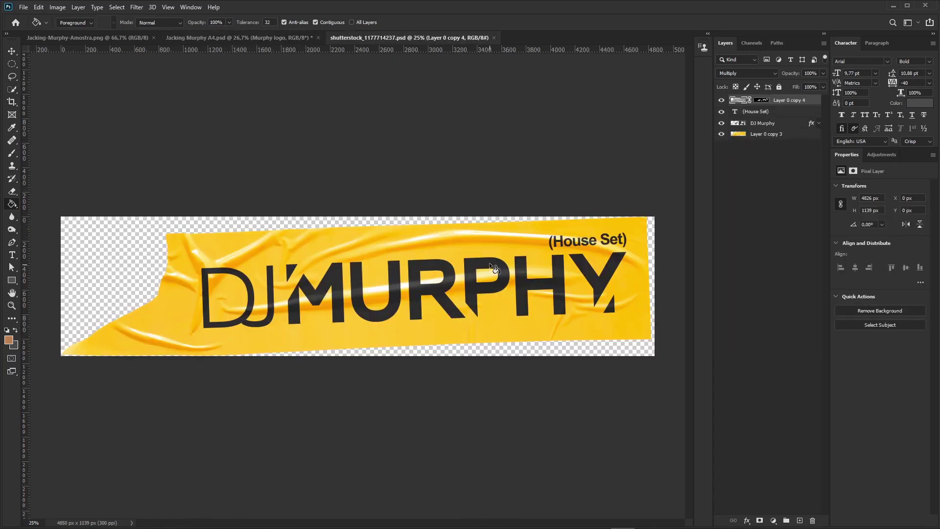
click(721, 100)
click(722, 113)
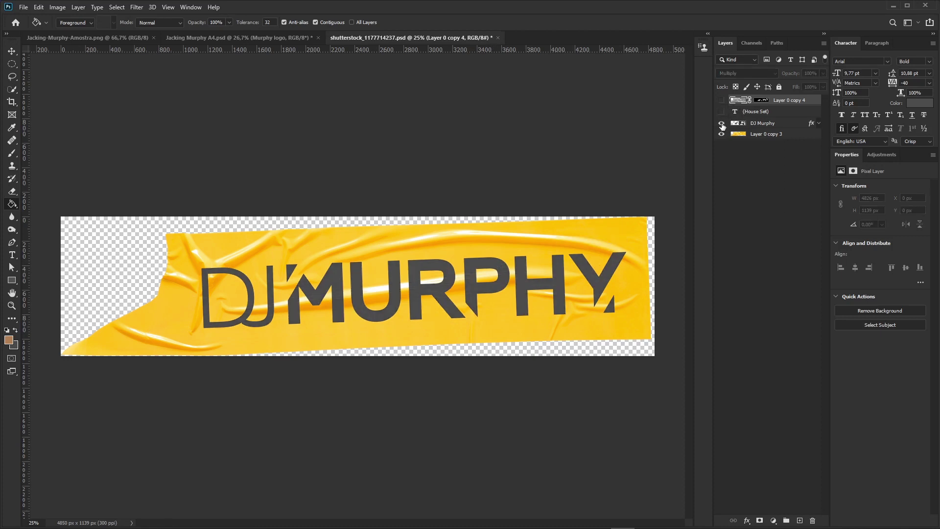
click(721, 124)
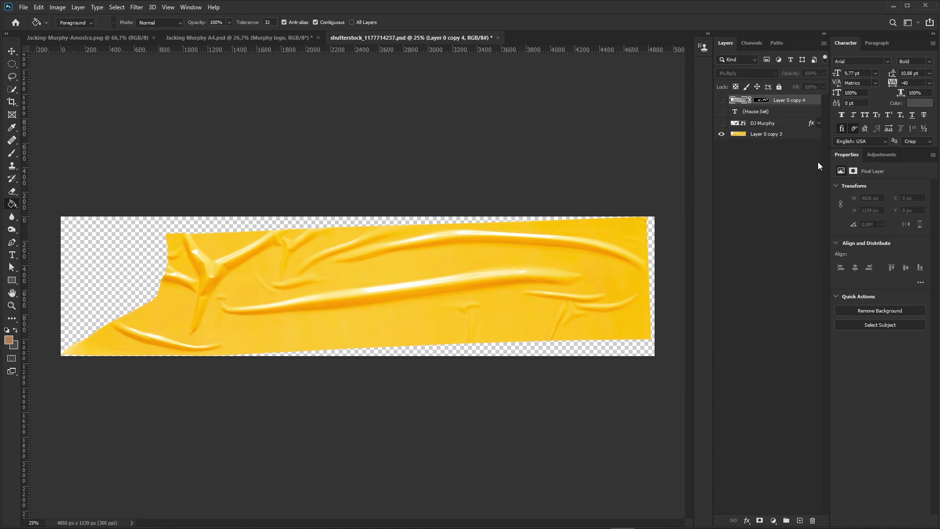
Step: Show the DJ Murphy layer again, select it, and check its Color Overlay effect
click(721, 124)
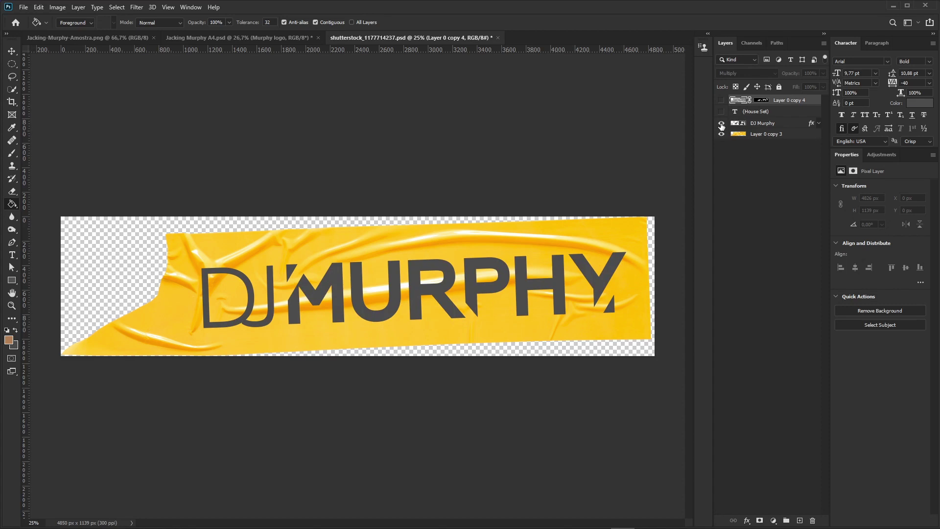
click(753, 125)
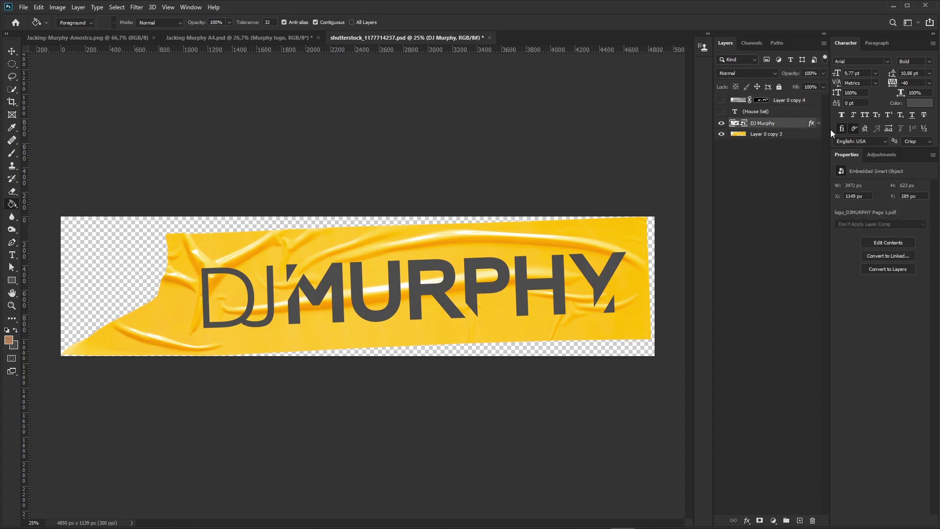
click(820, 124)
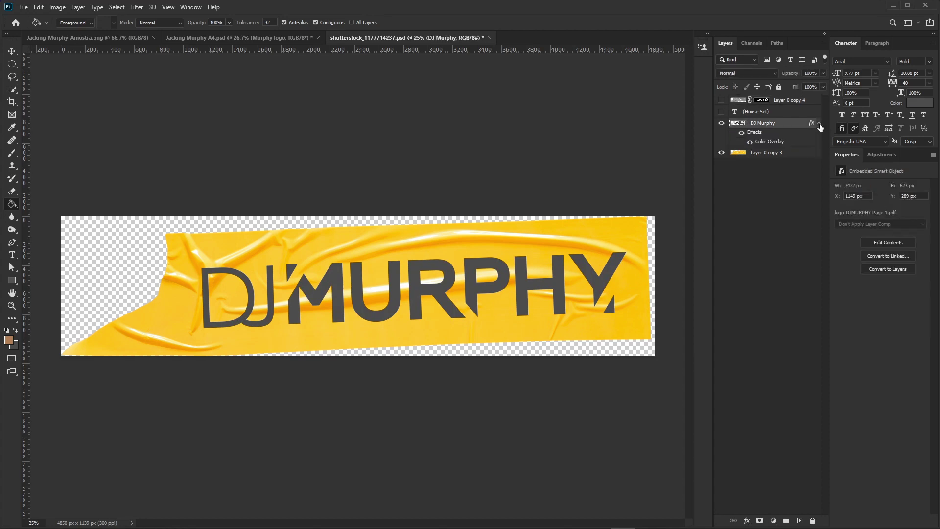
click(819, 124)
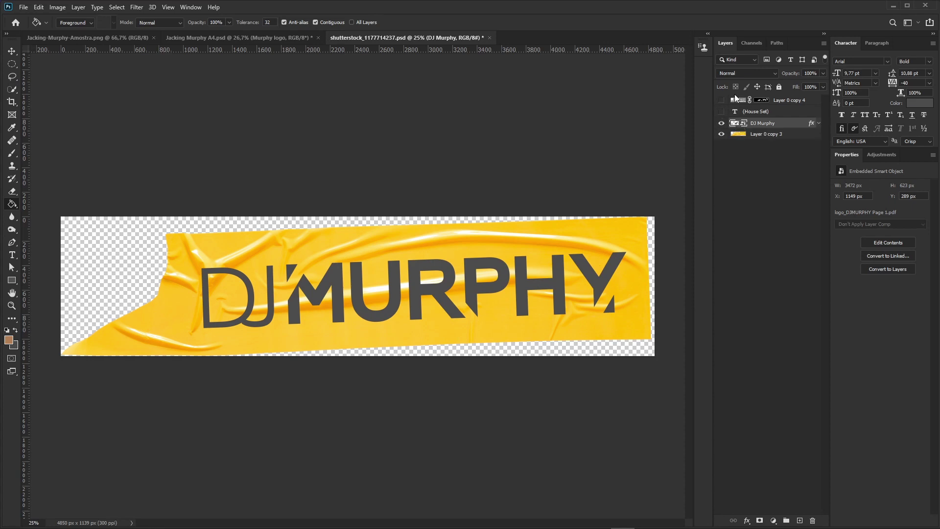
Step: Show the (House Set) and Layer 0 copy 4 layers, and compare Layer 0 copy 4 with the base tape Layer 0 copy 3
click(721, 112)
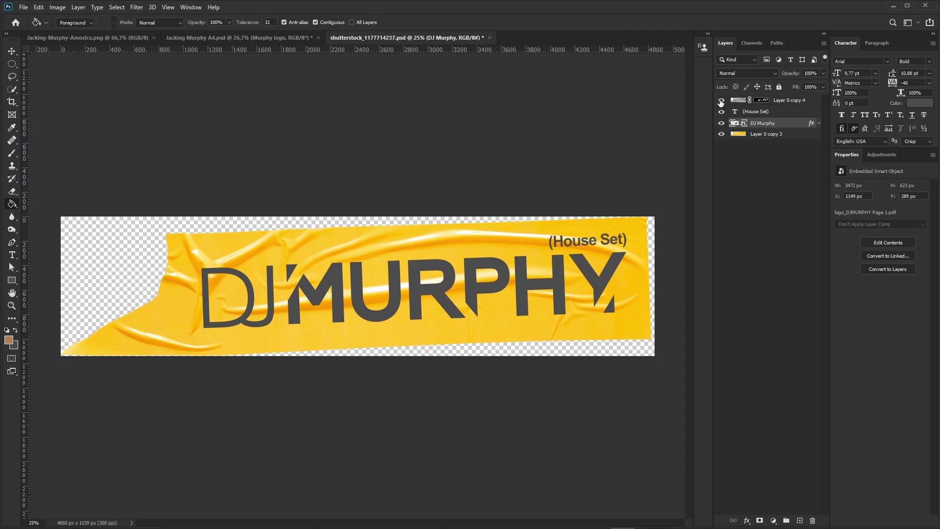
click(722, 100)
click(737, 101)
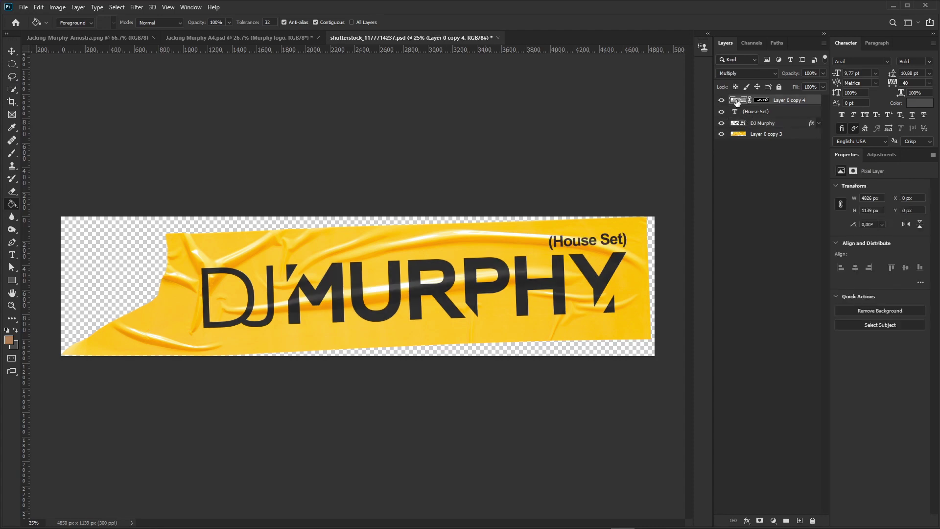
click(755, 136)
click(737, 95)
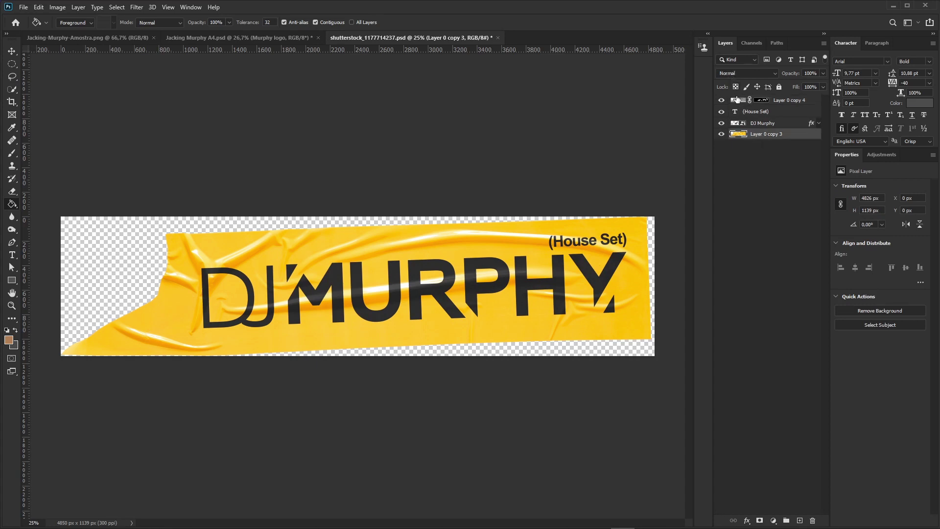
Step: Preview Layer 0 copy 4 in Normal blend mode with its layer mask disabled
click(733, 73)
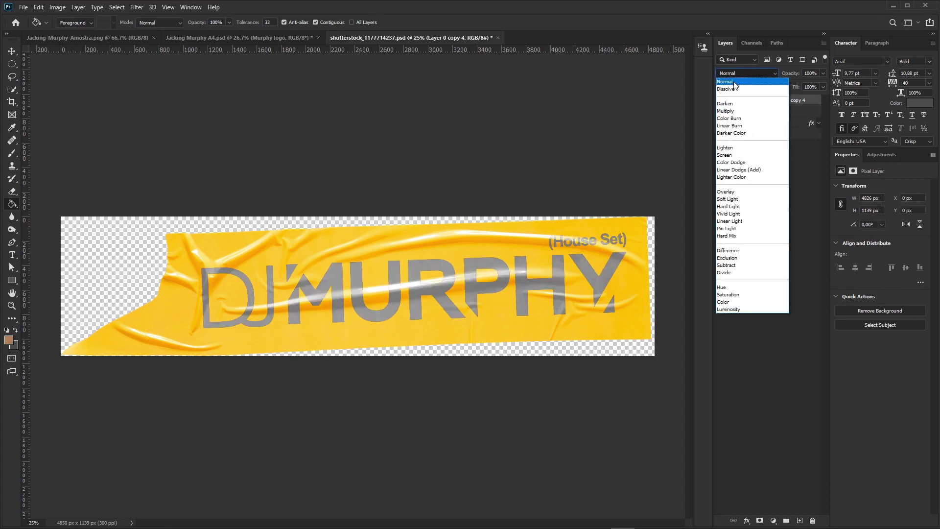
click(734, 86)
alt+click(760, 101)
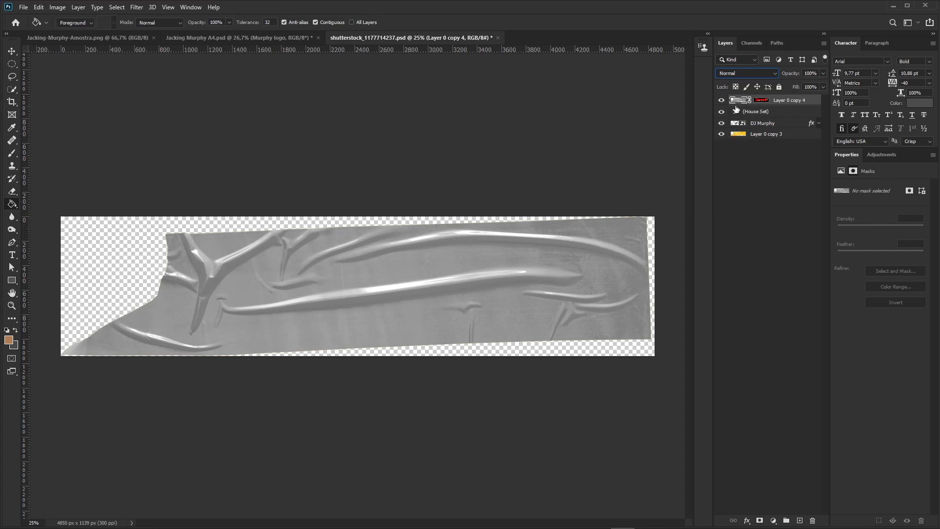
Step: Re-enable the layer mask of Layer 0 copy 4 and set its blend mode back to Multiply
shift+click(760, 100)
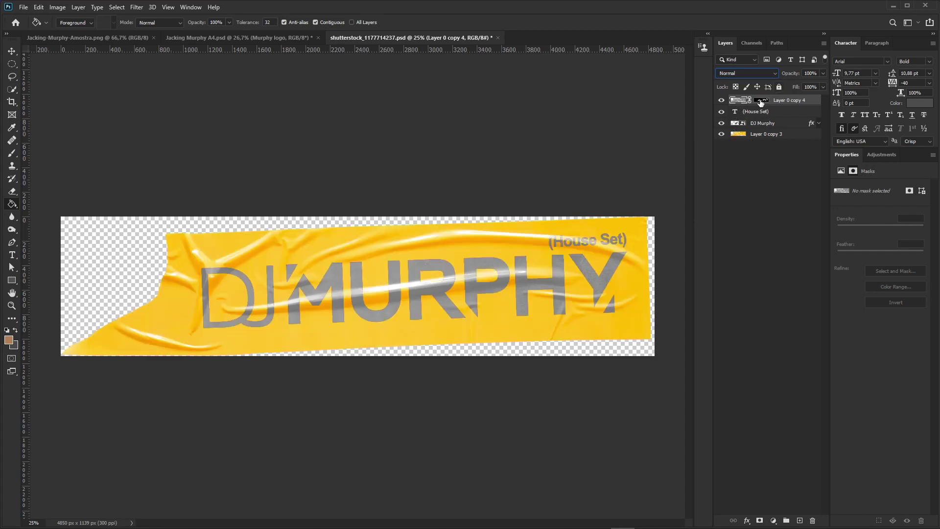
key(ctrl+z)
key(ctrl+shift+z)
key(m)
click(755, 73)
click(755, 72)
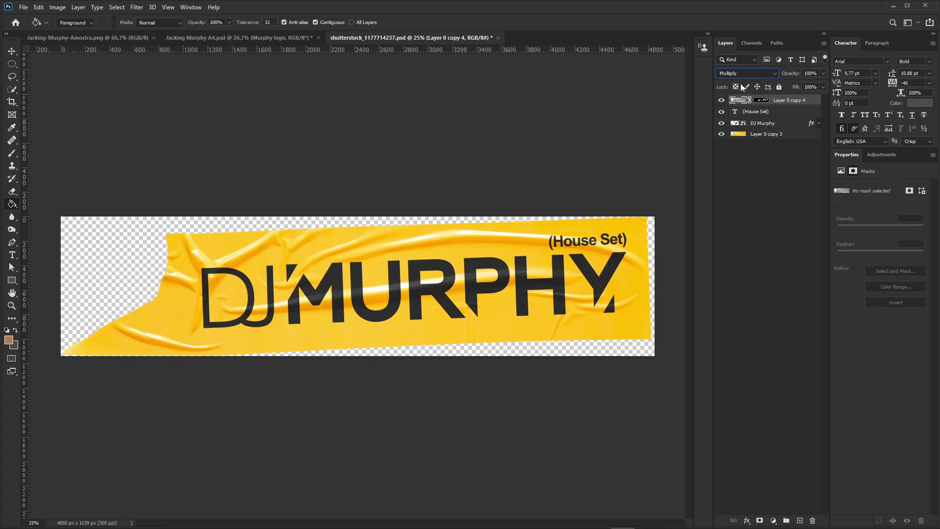
Step: Toggle Layer 0 copy 4 off and on to compare its effect, and close the Murphy logo source without saving
click(722, 100)
click(721, 100)
click(498, 38)
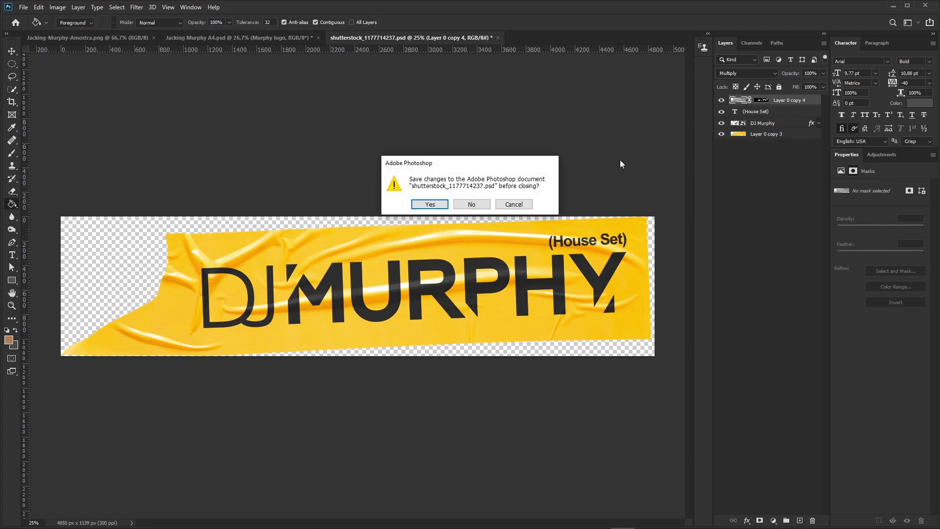
click(477, 204)
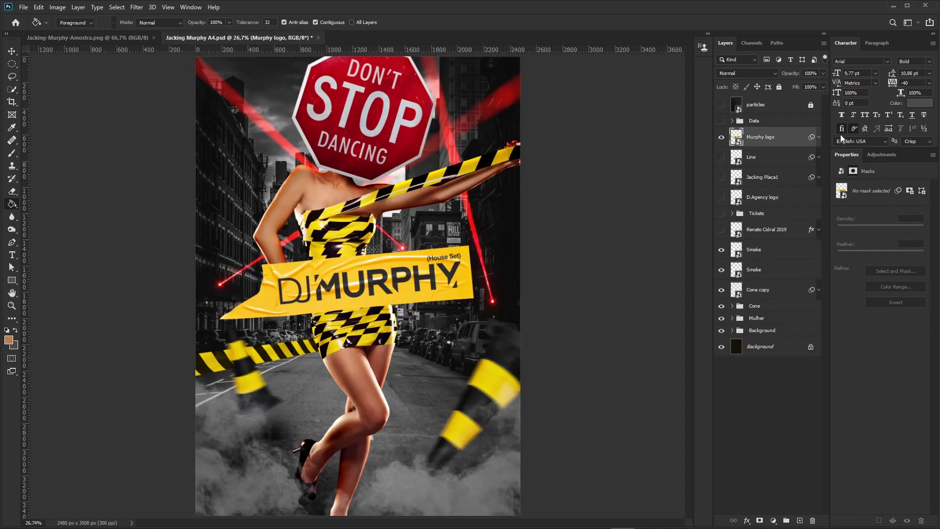
Step: Enable the Hue/Saturation smart filter on the Murphy logo layer and collapse its filter list
click(819, 138)
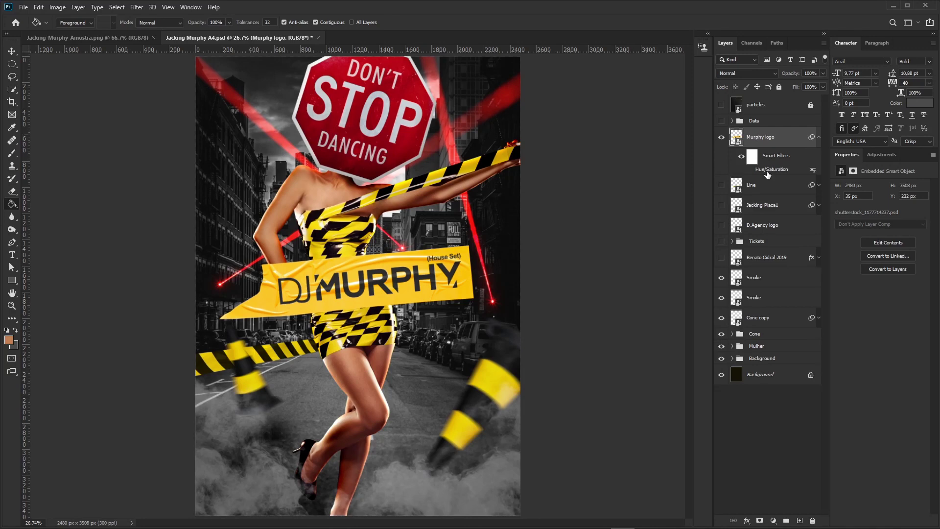
click(750, 170)
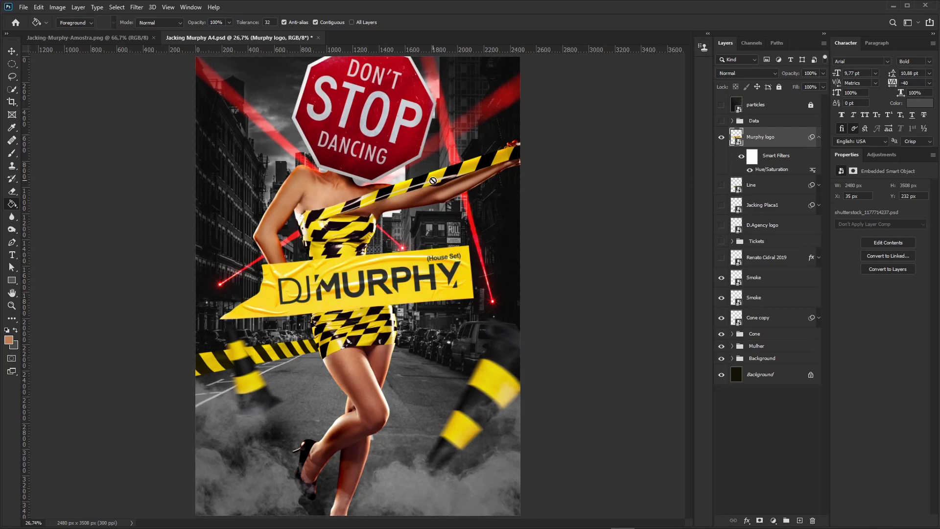
click(819, 138)
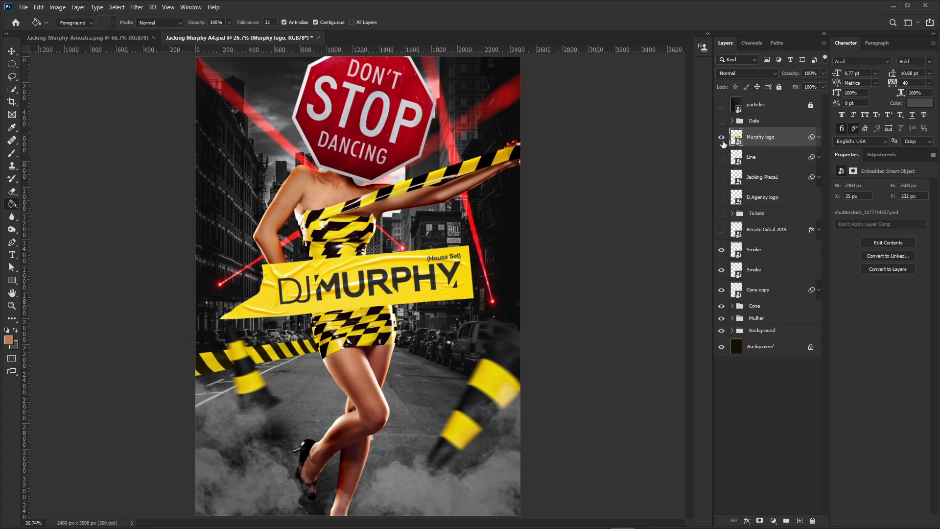
Step: Show the particles layer at the top of the layer stack and unlock it
click(748, 107)
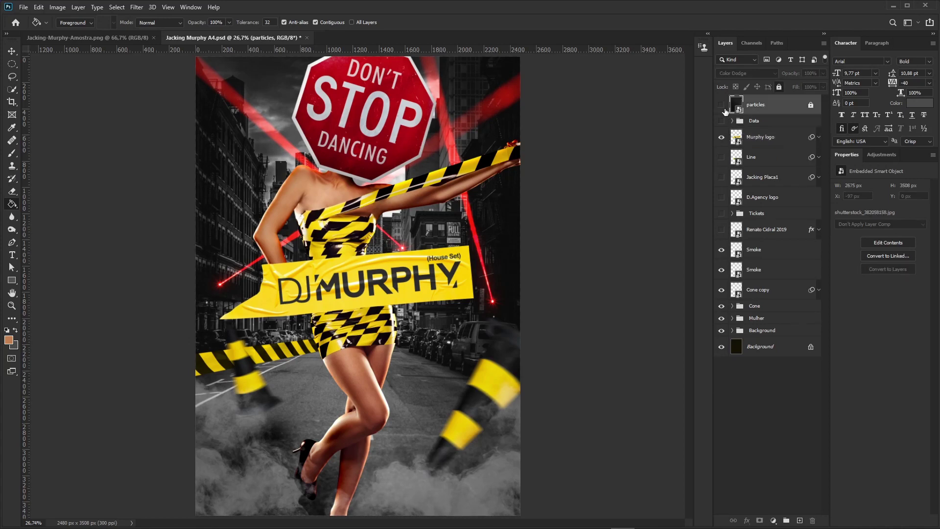
click(722, 105)
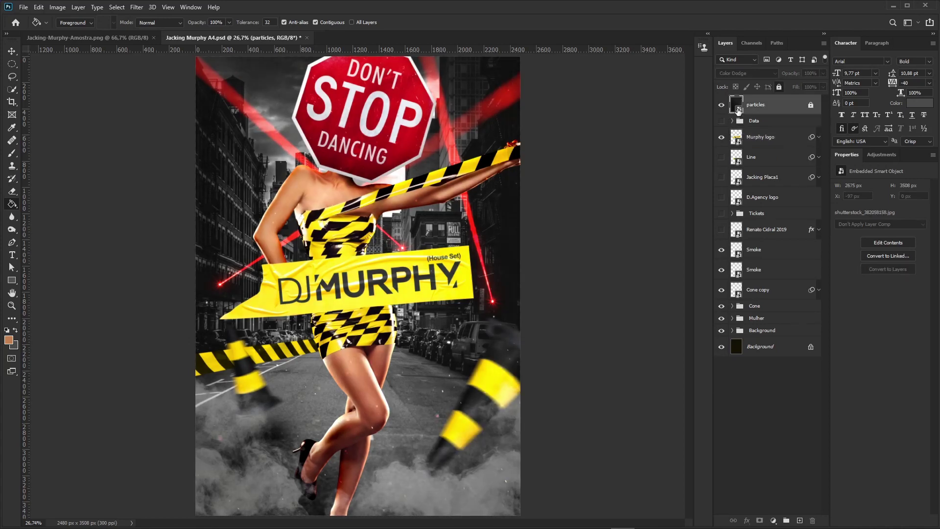
double_click(738, 108)
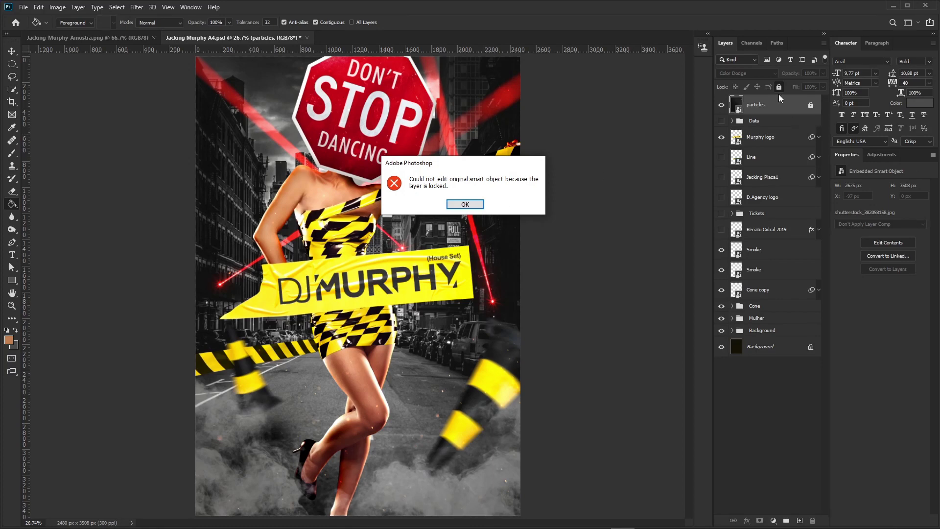
click(463, 205)
click(779, 87)
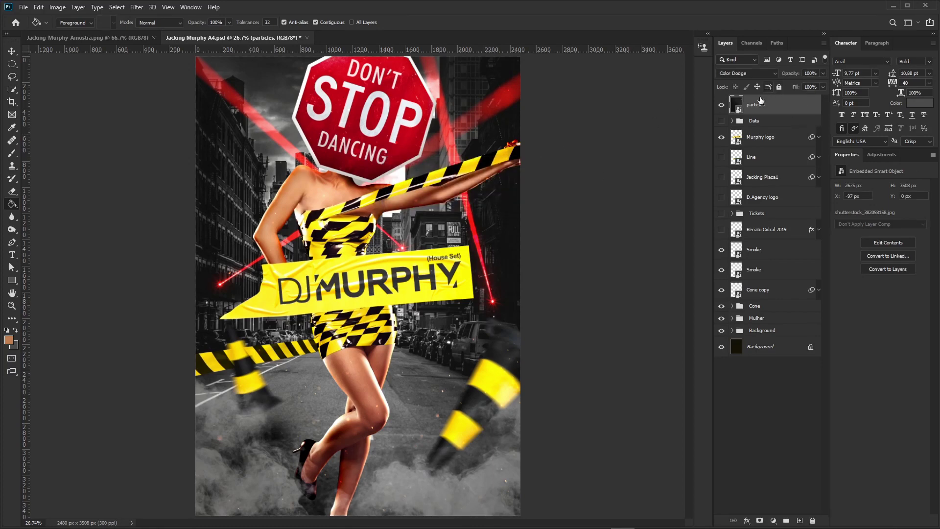
Step: Inspect the source image of the particles smart object, close it, and compare the poster with the particles layer hidden and shown
double_click(736, 109)
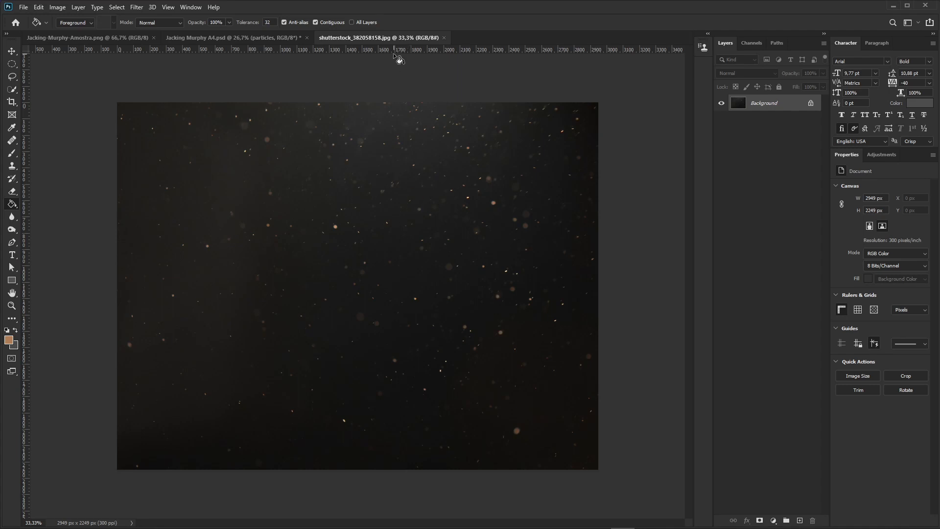
click(444, 37)
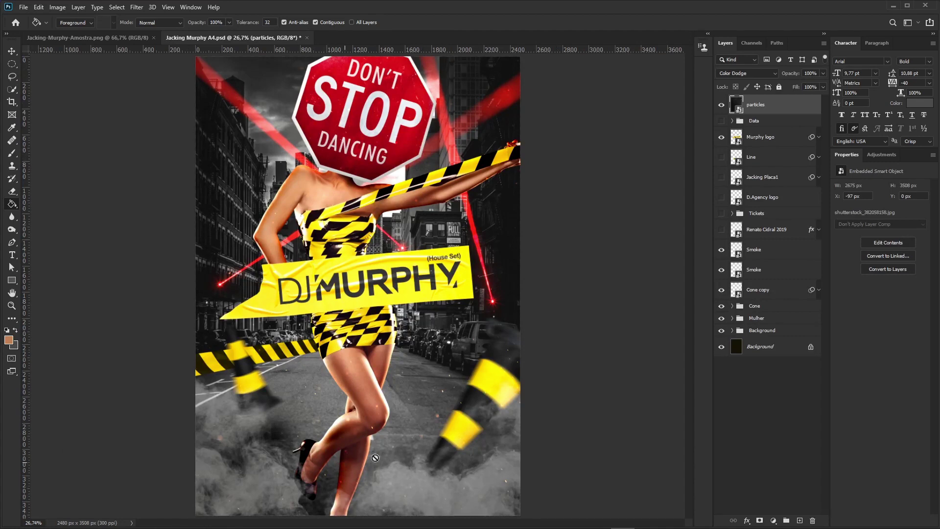
key(ctrl+plus)
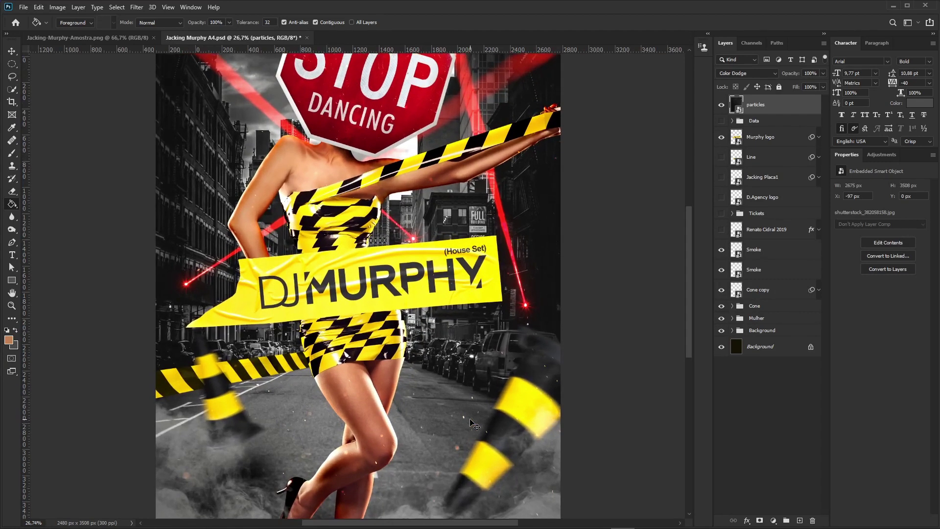
mouse_move(455, 422)
mouse_down()
mouse_move(486, 275)
mouse_move(449, 433)
mouse_up()
click(720, 105)
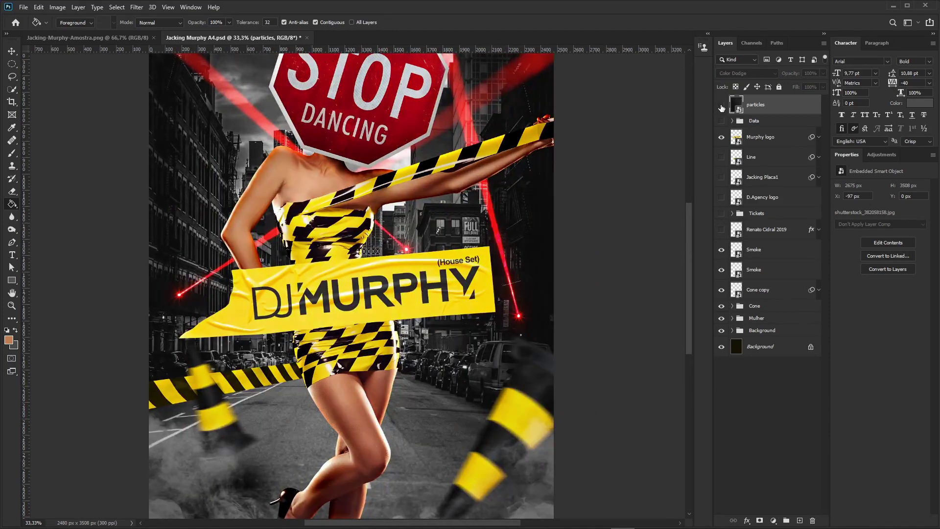
click(721, 106)
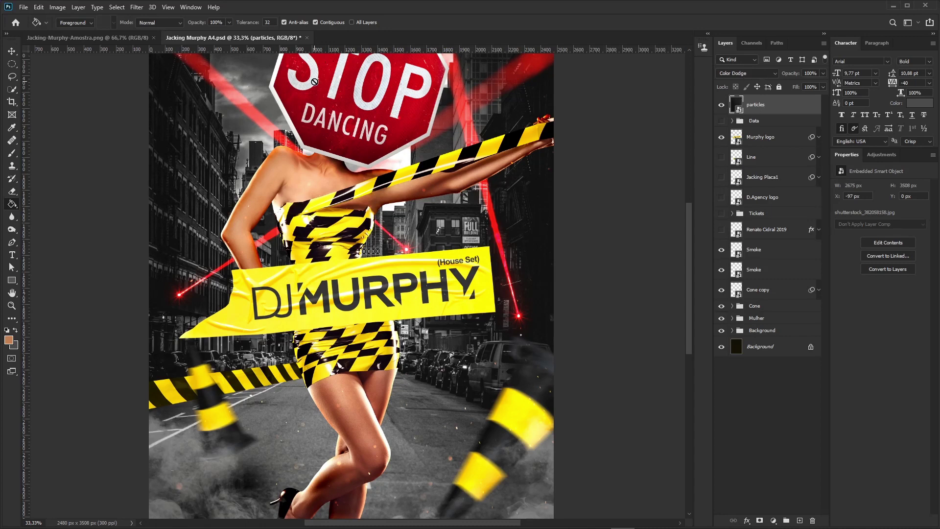
Step: Switch to the Move tool, deselect the particles layer, and show the Data group and the Line layer
click(7, 51)
click(100, 143)
key(ctrl+0)
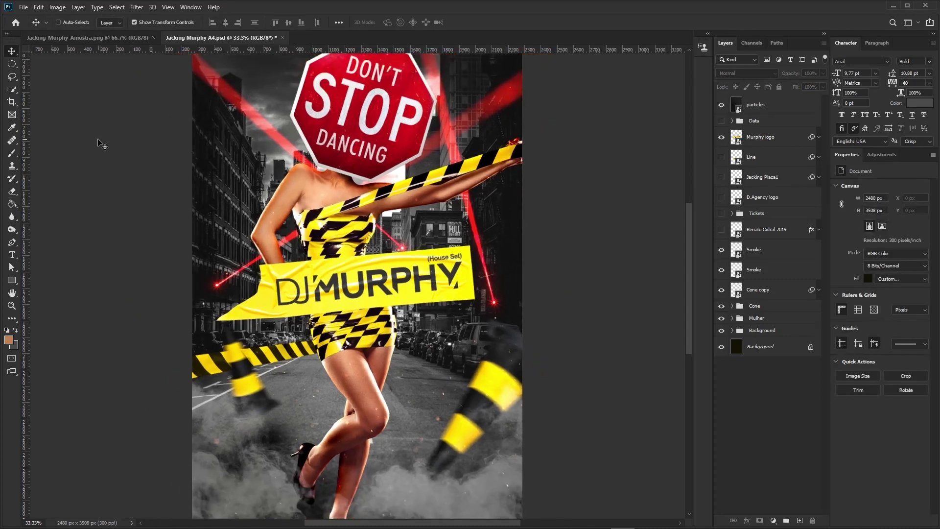
click(722, 121)
click(764, 159)
click(722, 157)
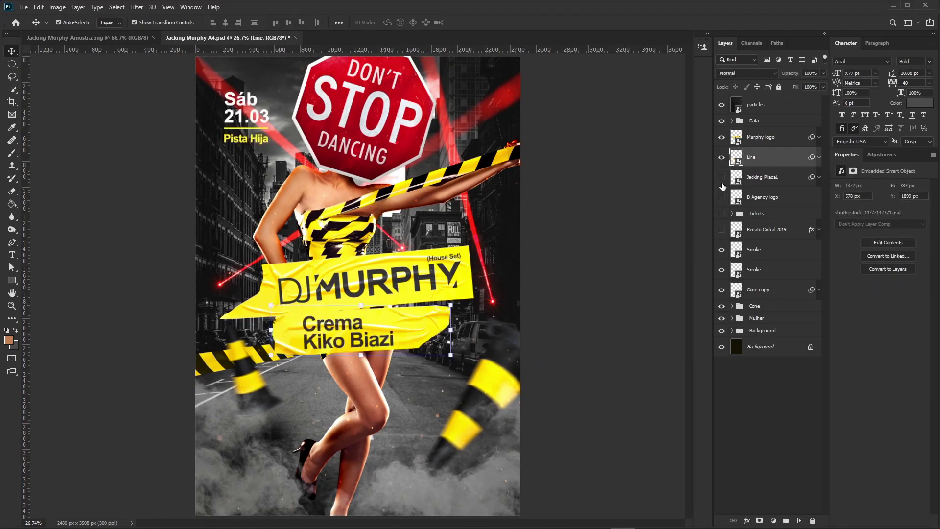
Step: Show the Jacking Placa1 and D.Agency logo layers, the Tickets group and the designer credit layer, leaving no layer selected
click(721, 178)
click(721, 197)
click(721, 213)
click(721, 229)
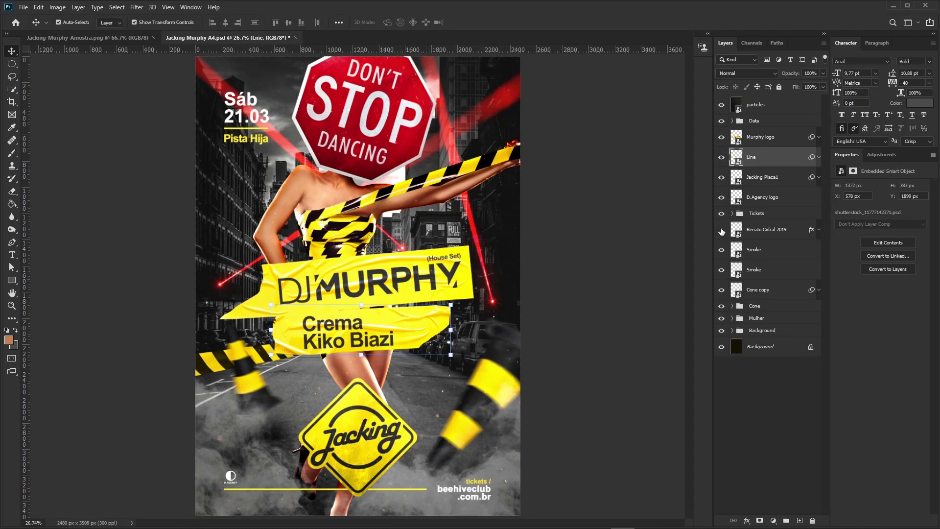
click(602, 407)
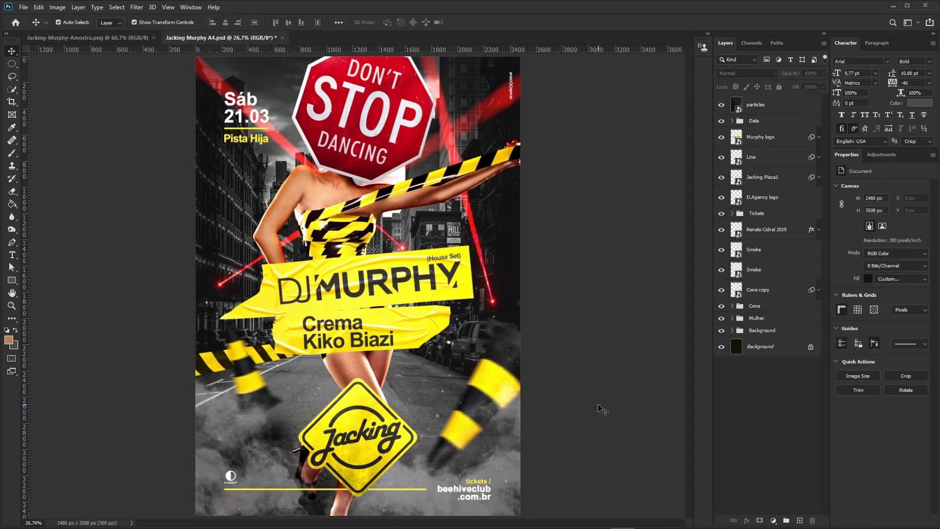